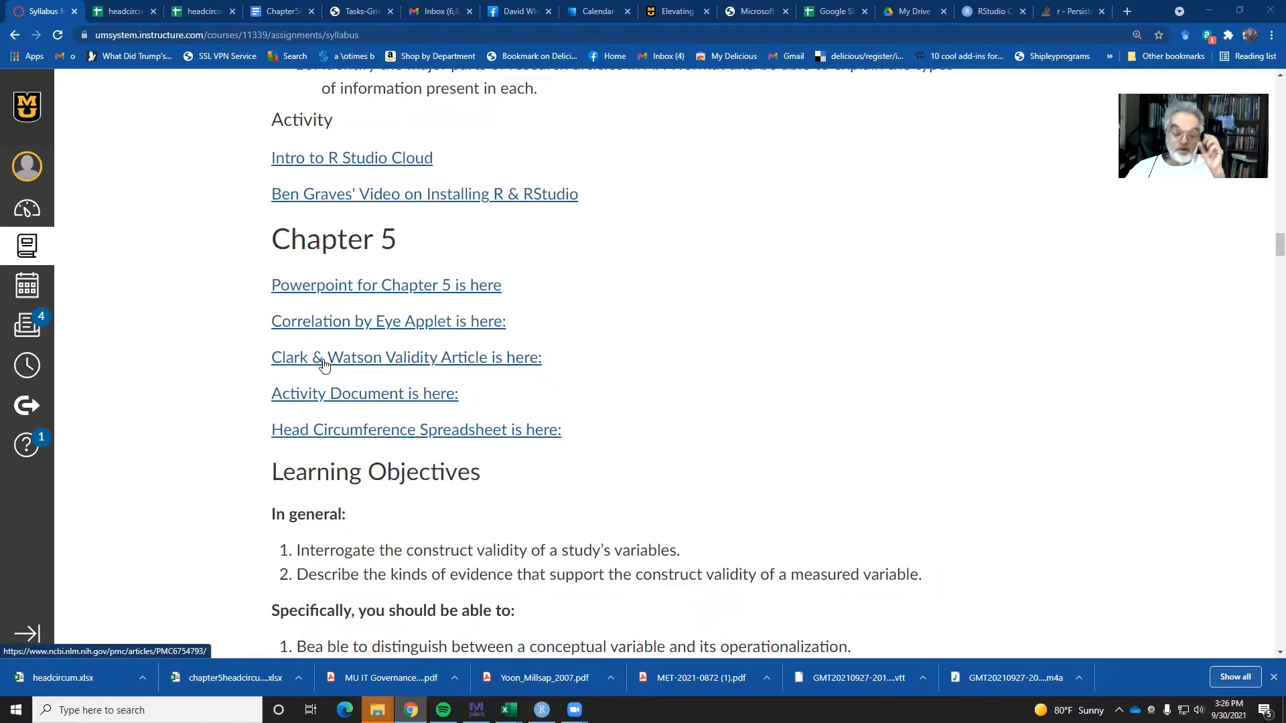
Open the Chapter 5 activity document from the syllabus and read the item 3 data table and R instructions.
{"action": "left_click", "coordinate": [330, 393]}
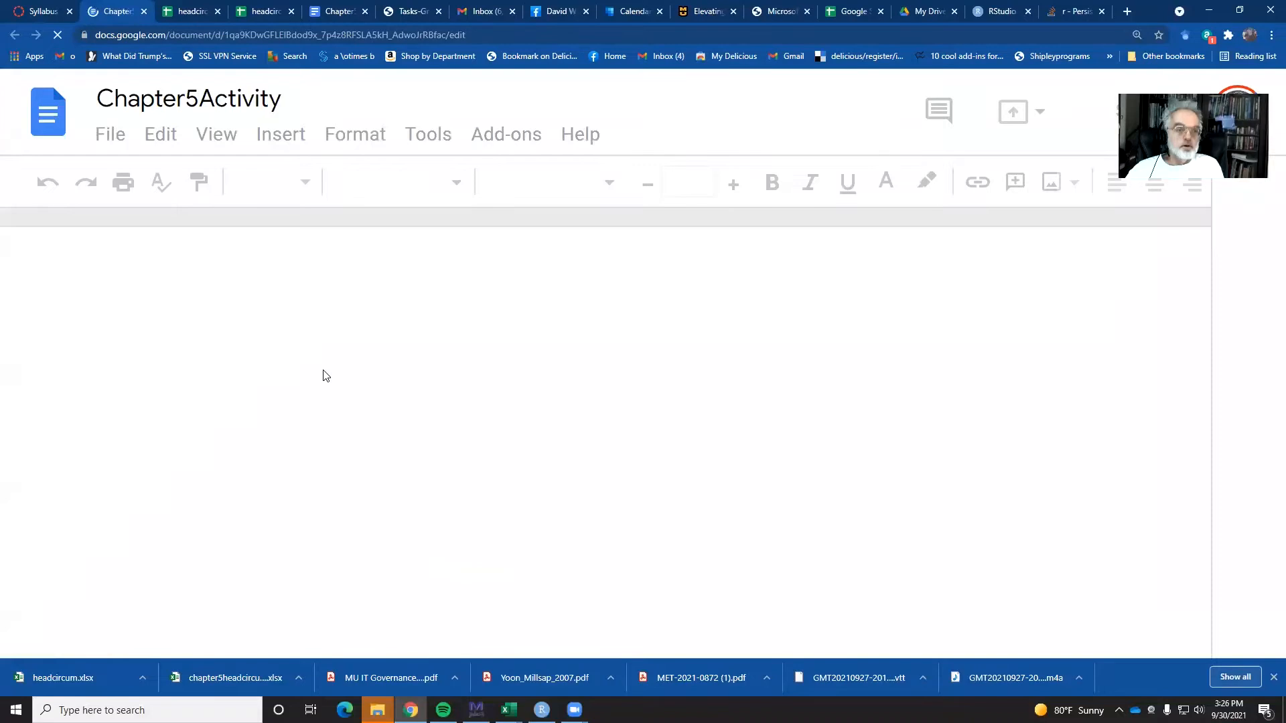
{"action": "scroll", "coordinate": [392, 365], "scroll_direction": "down", "scroll_amount": 4}
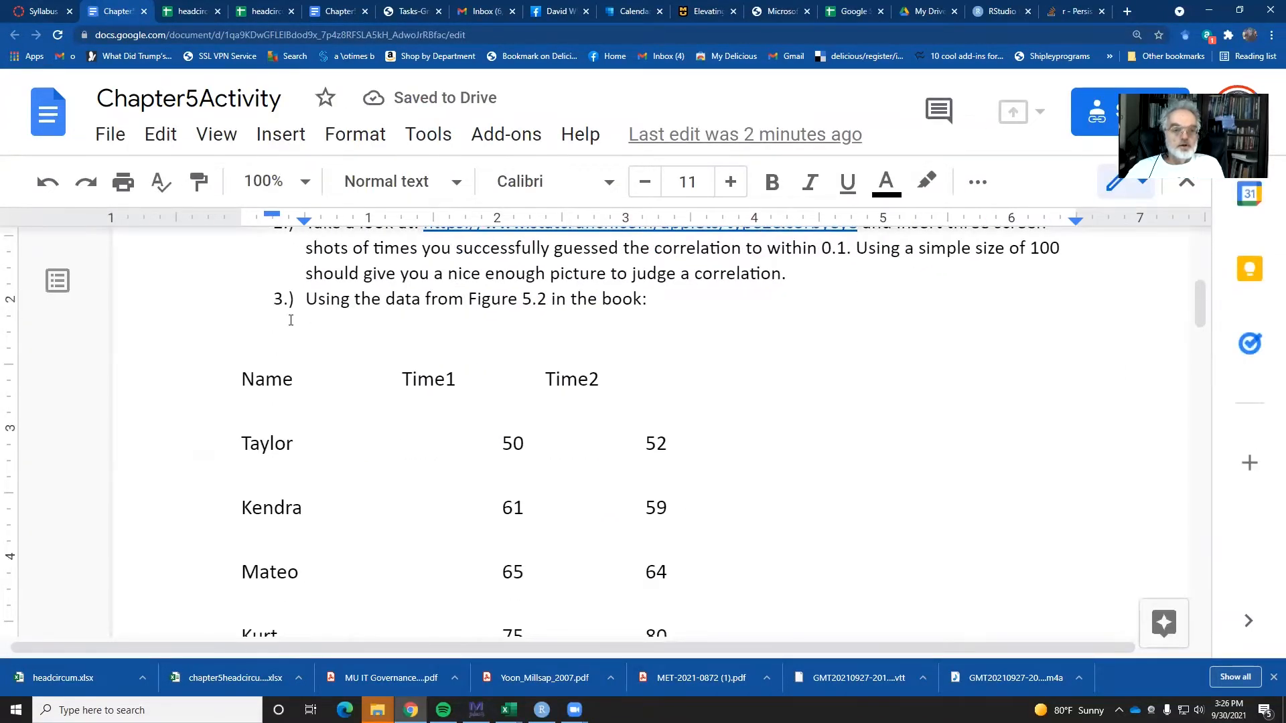
{"action": "scroll", "coordinate": [548, 316], "scroll_direction": "down", "scroll_amount": 3}
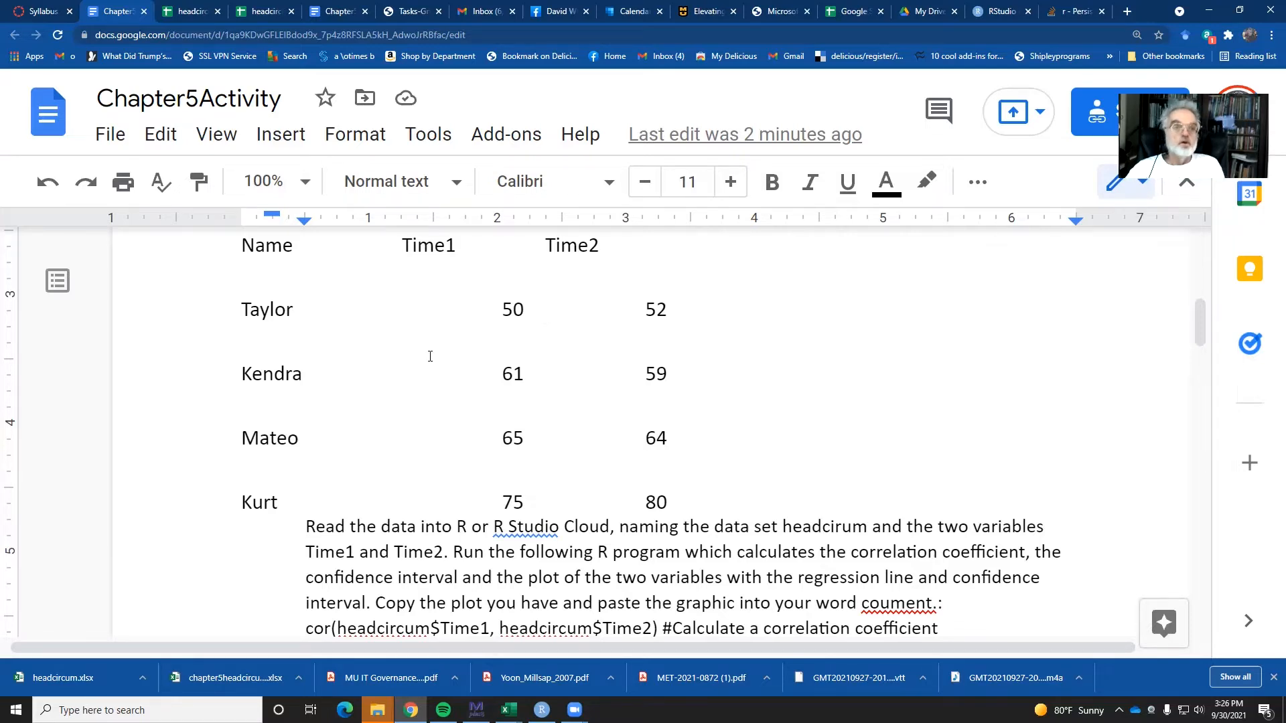
Open the Head Circumference spreadsheet linked in the Chapter 5 syllabus section and download it as a Microsoft Excel (.xlsx) file.
{"action": "left_click", "coordinate": [43, 13]}
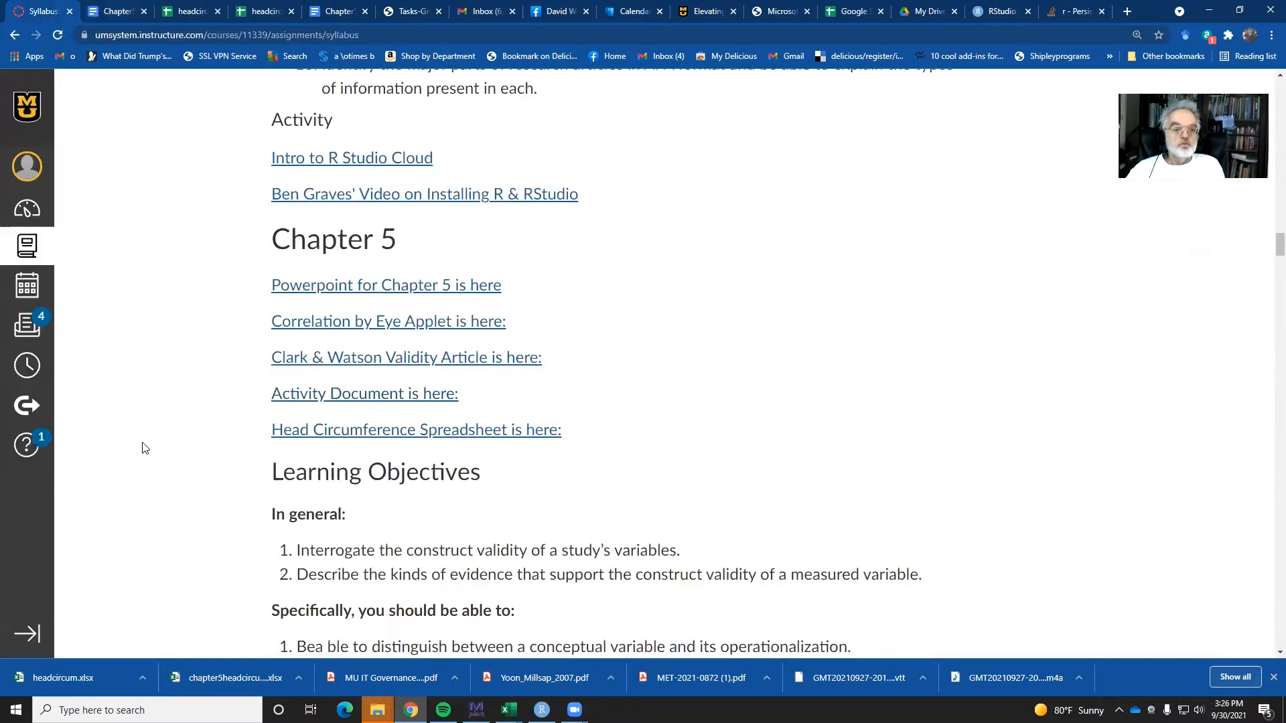
{"action": "left_click", "coordinate": [331, 432]}
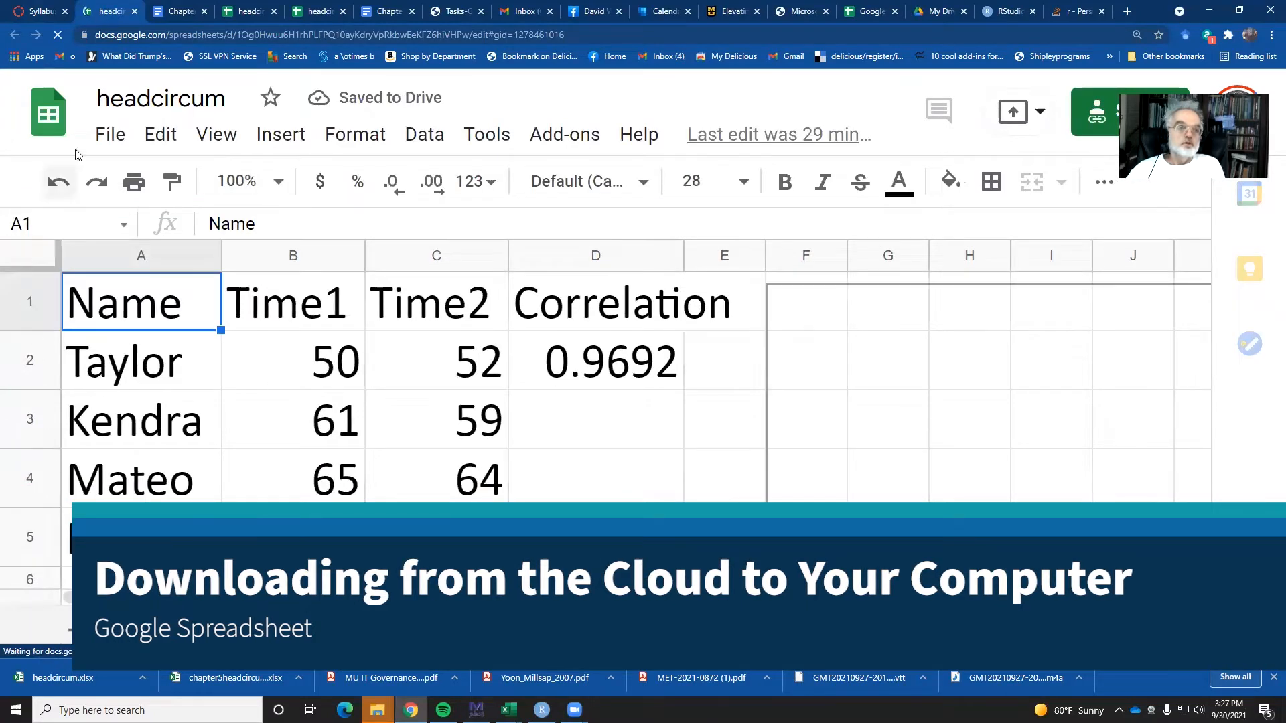
{"action": "left_click", "coordinate": [109, 135]}
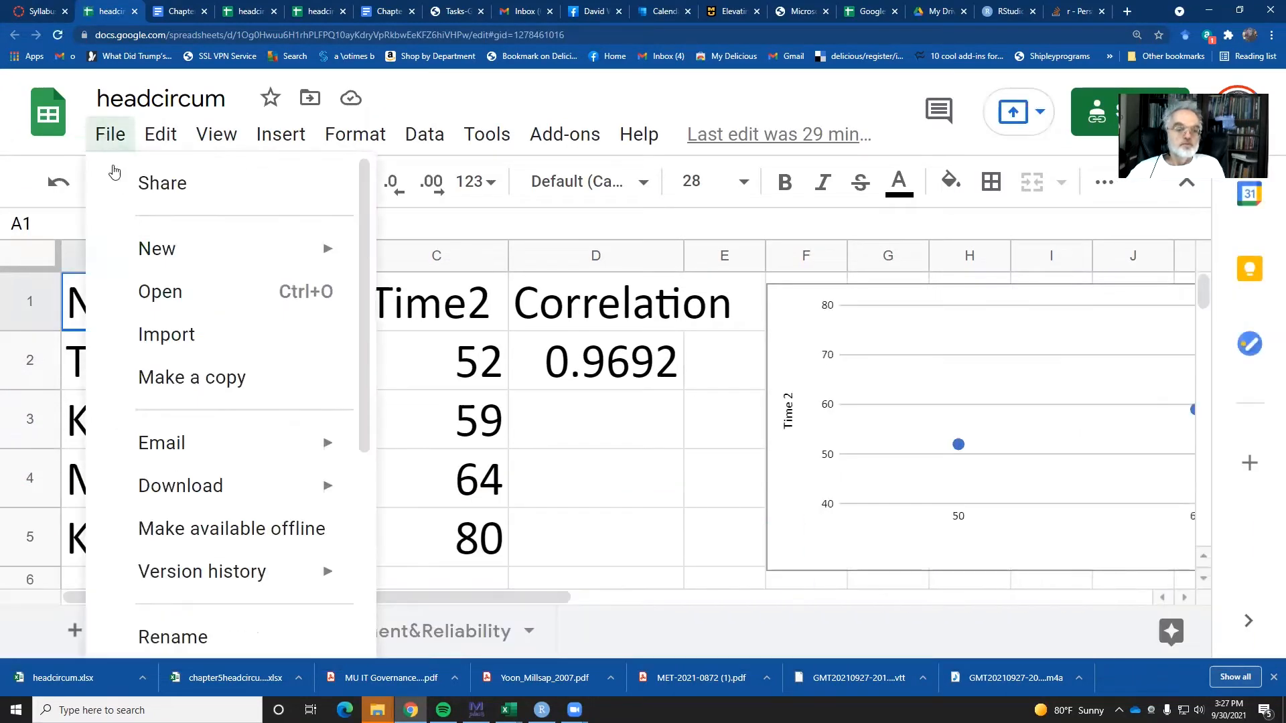
{"action": "mouse_move", "coordinate": [238, 488]}
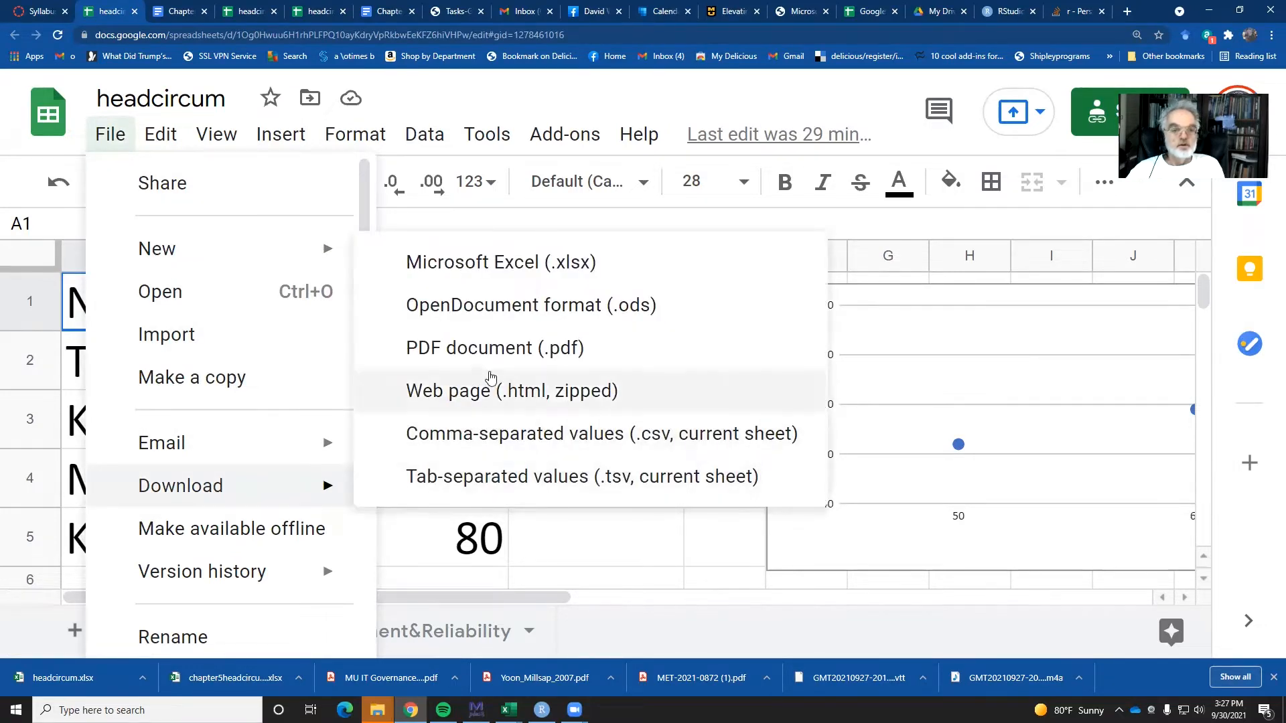
{"action": "left_click", "coordinate": [492, 279]}
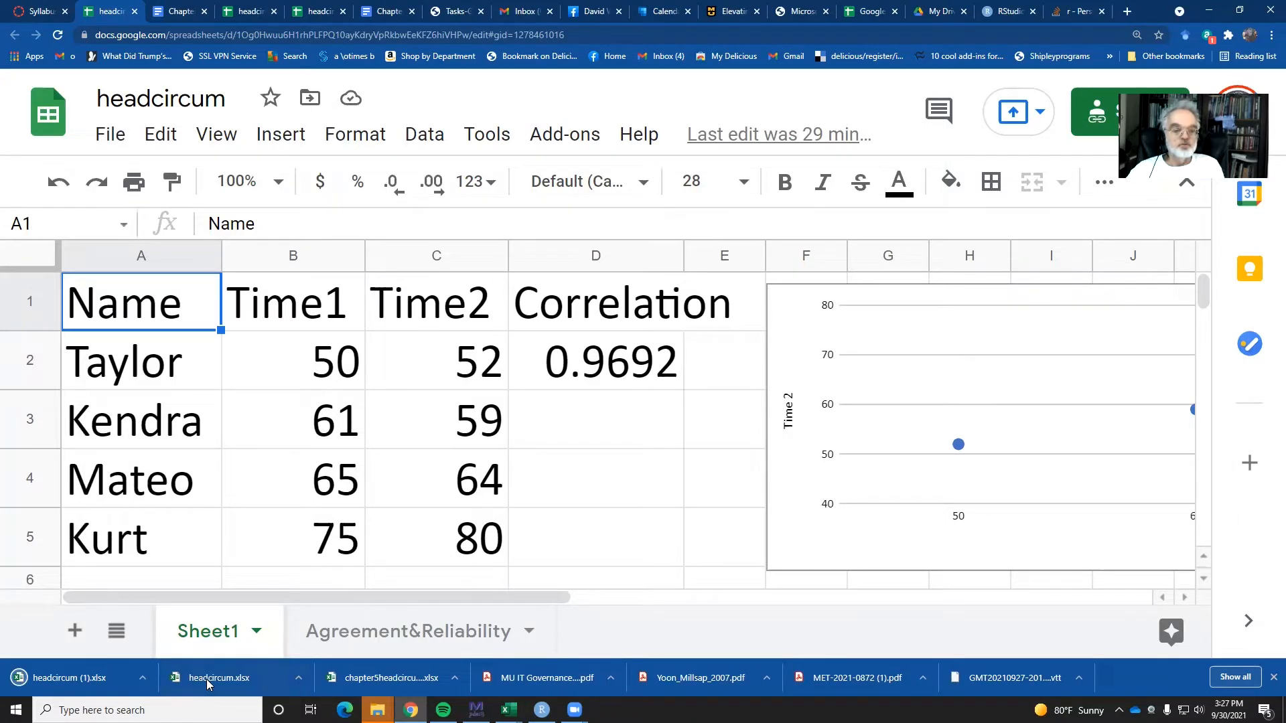
{"action": "mouse_move", "coordinate": [377, 710]}
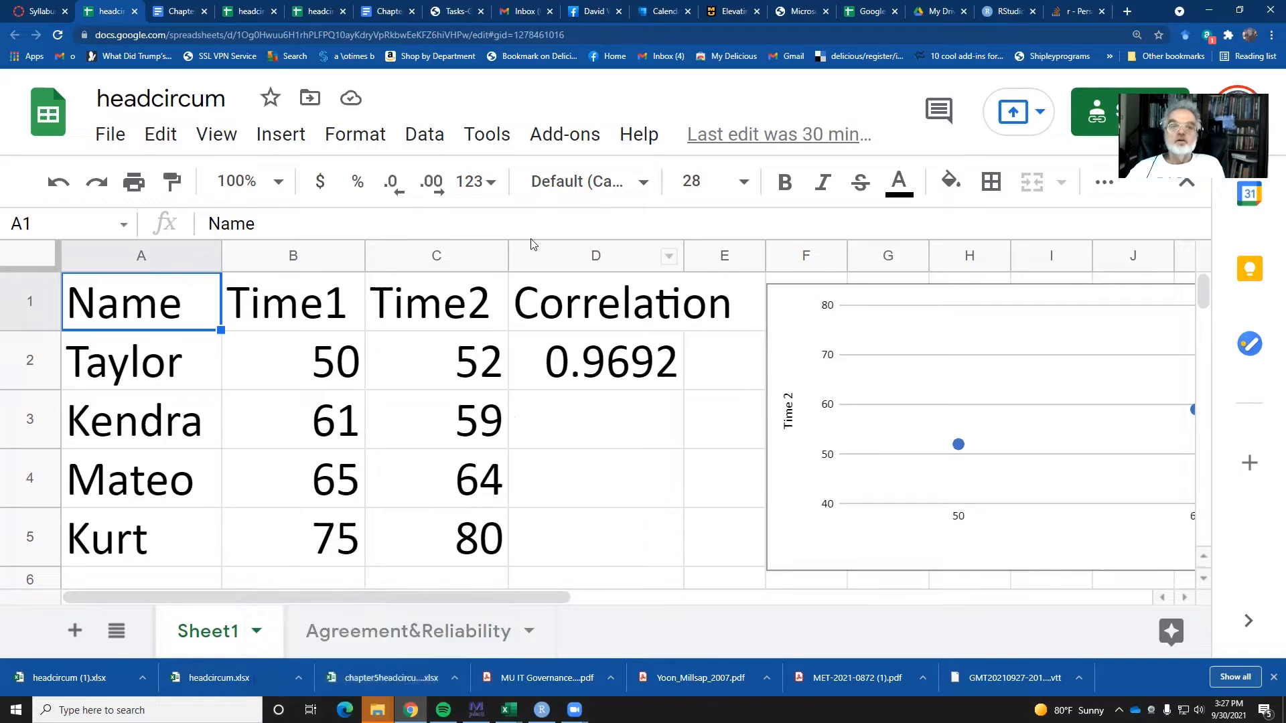
Switch to the Psych 3010 Project in RStudio Cloud and create a blank R script.
{"action": "left_click", "coordinate": [1006, 11]}
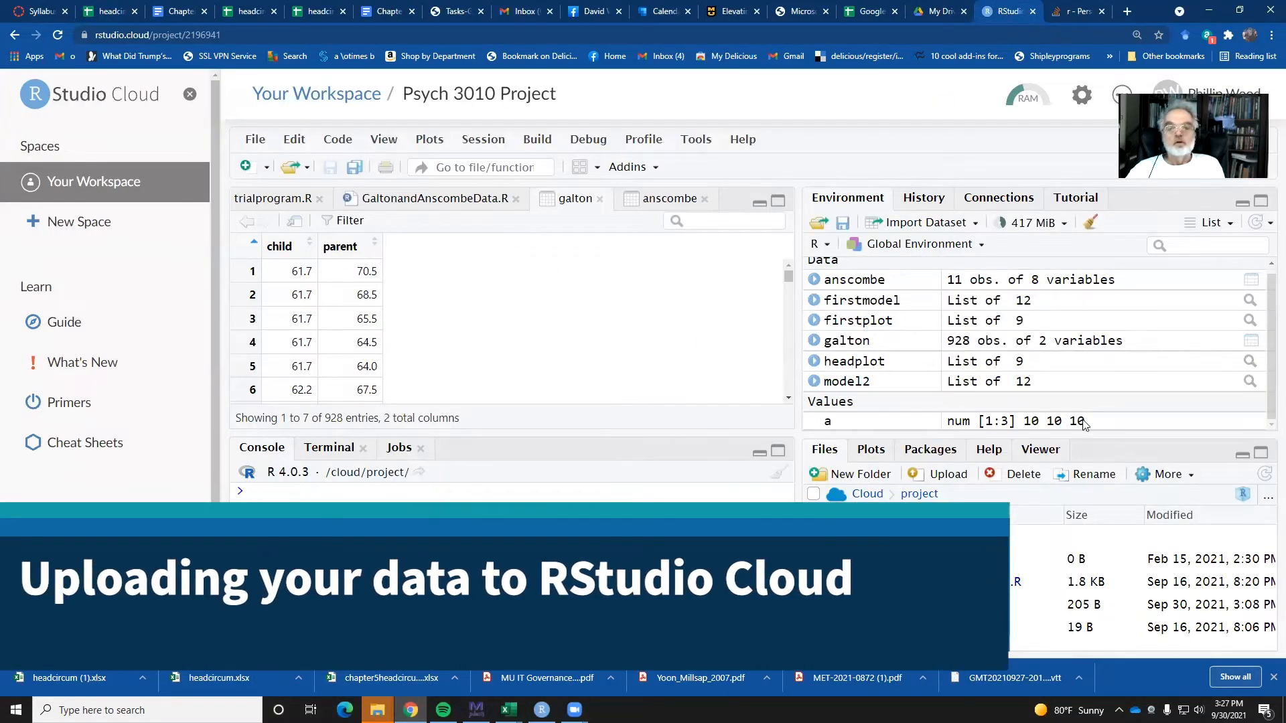
{"action": "left_click", "coordinate": [253, 142]}
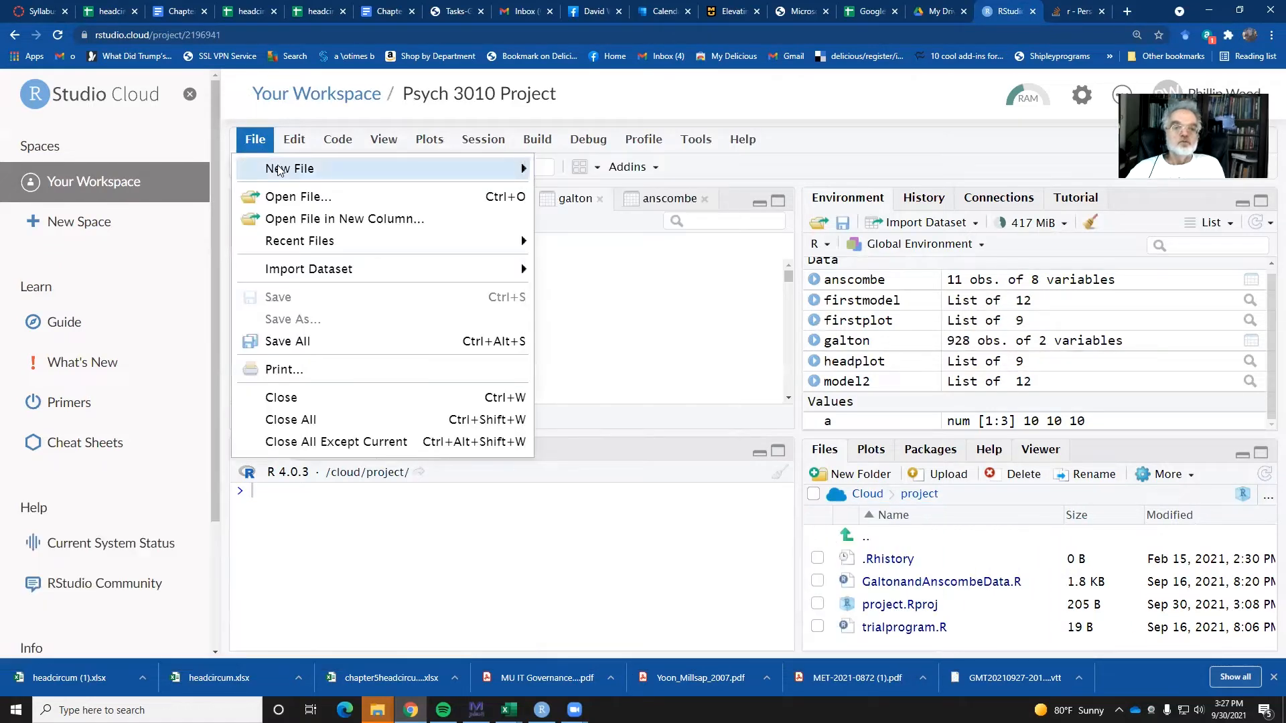
{"action": "mouse_move", "coordinate": [313, 169]}
{"action": "left_click", "coordinate": [539, 168]}
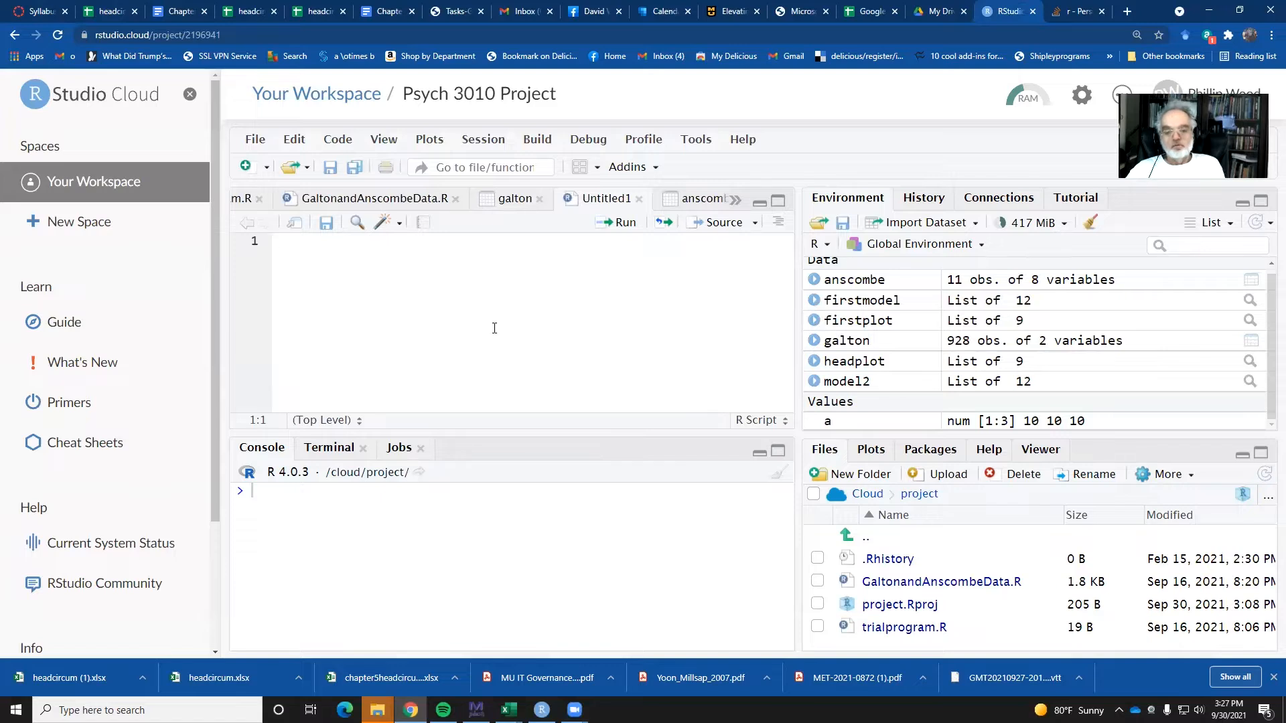
Upload headcircum.xlsx from the Downloads folder to the /cloud/project directory.
{"action": "left_click", "coordinate": [959, 480]}
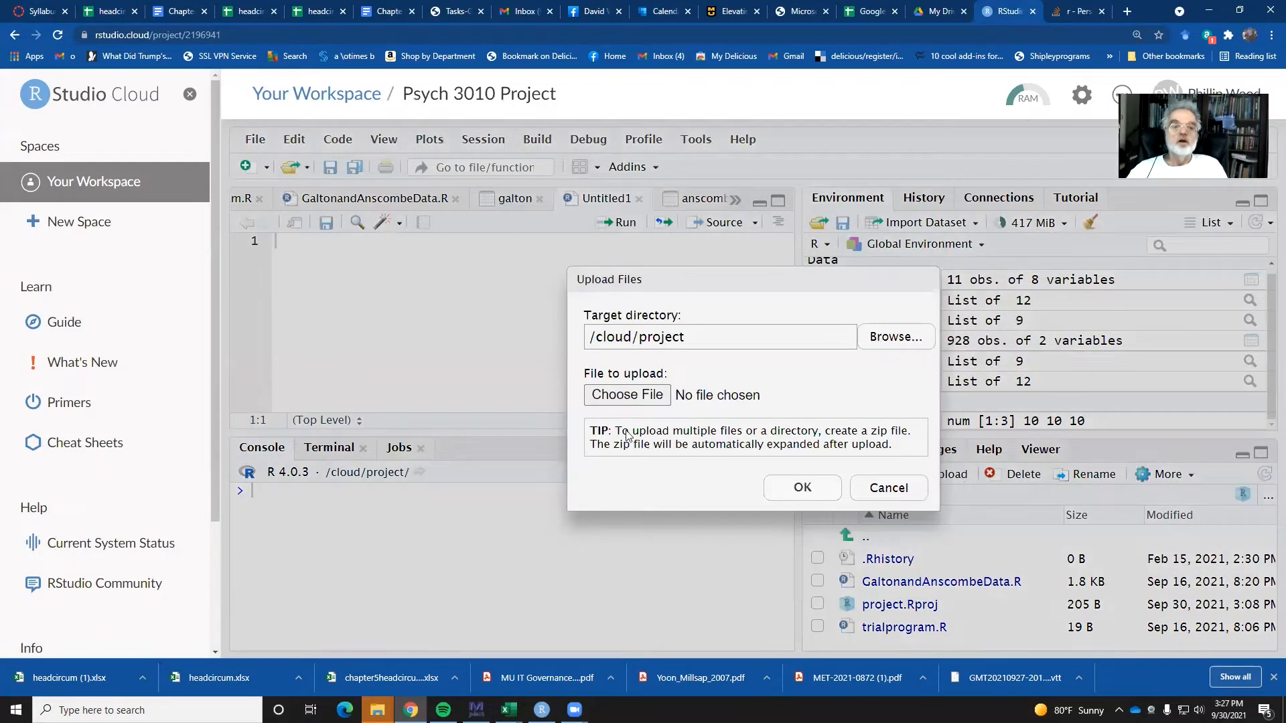
{"action": "left_click", "coordinate": [615, 396]}
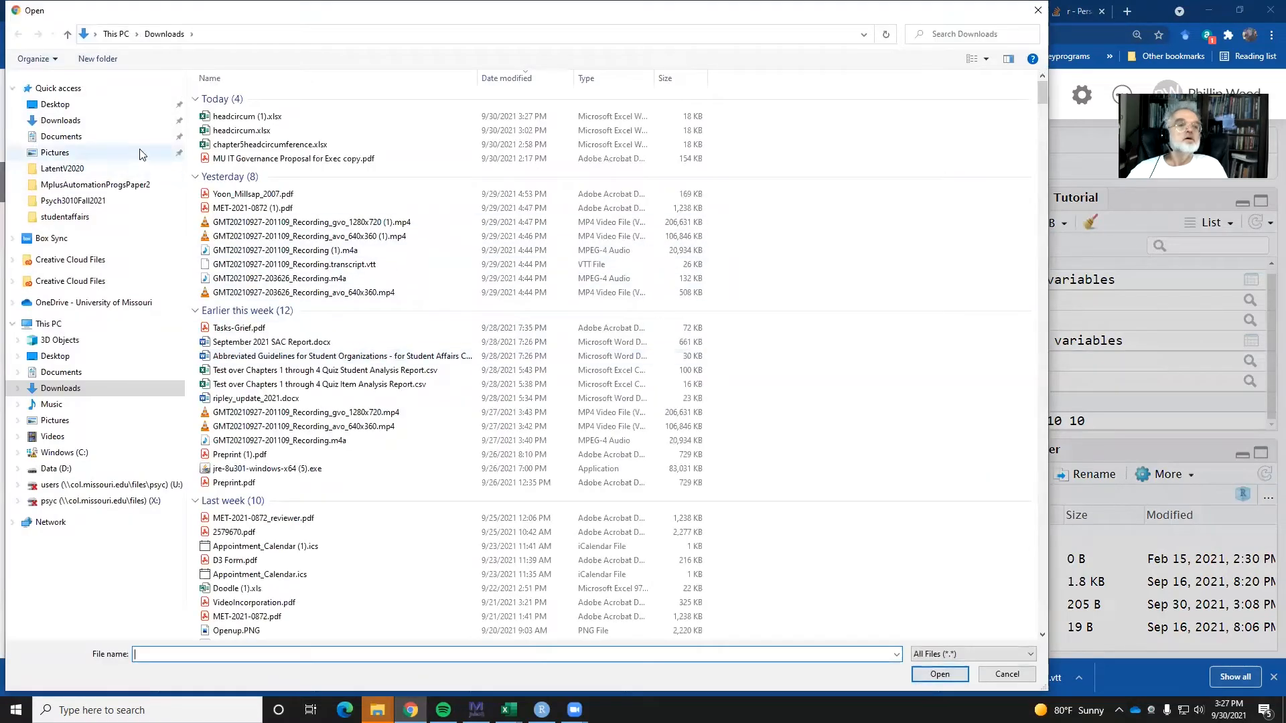
{"action": "left_click", "coordinate": [82, 121]}
{"action": "left_click", "coordinate": [254, 133]}
{"action": "left_click", "coordinate": [939, 673]}
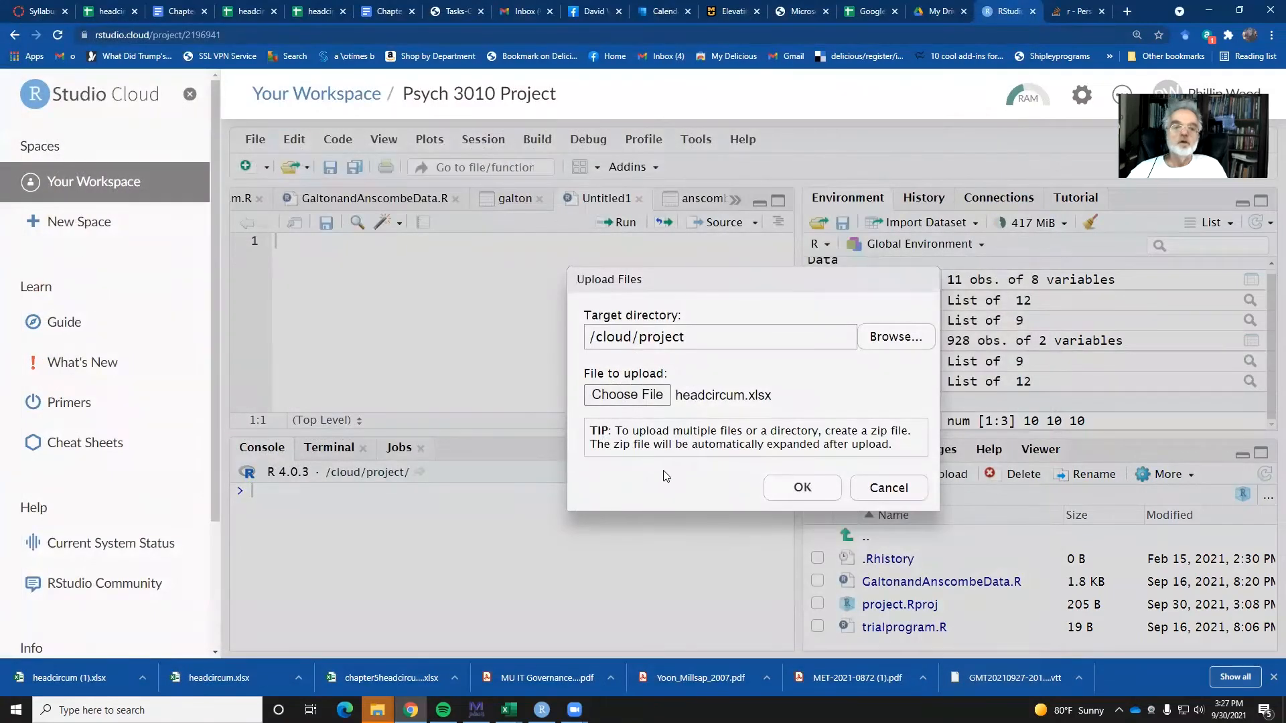
{"action": "left_click", "coordinate": [801, 488]}
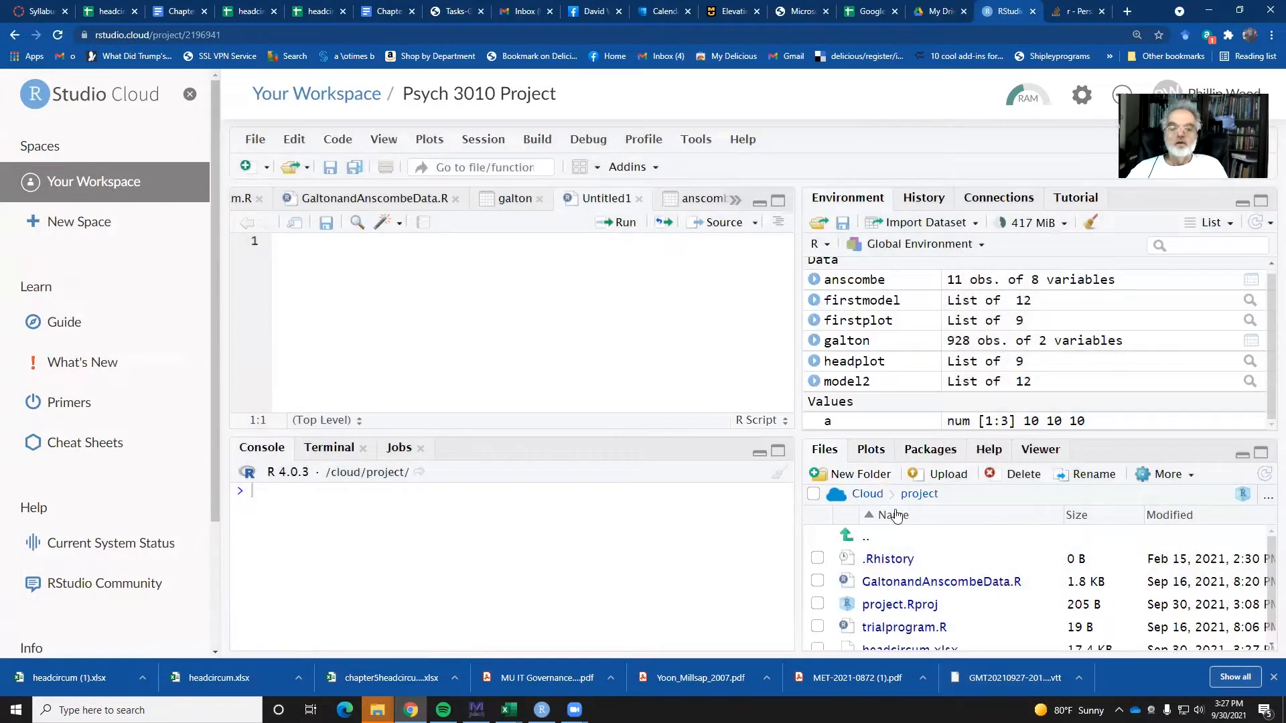
{"action": "scroll", "coordinate": [890, 576], "scroll_direction": "down", "scroll_amount": 1}
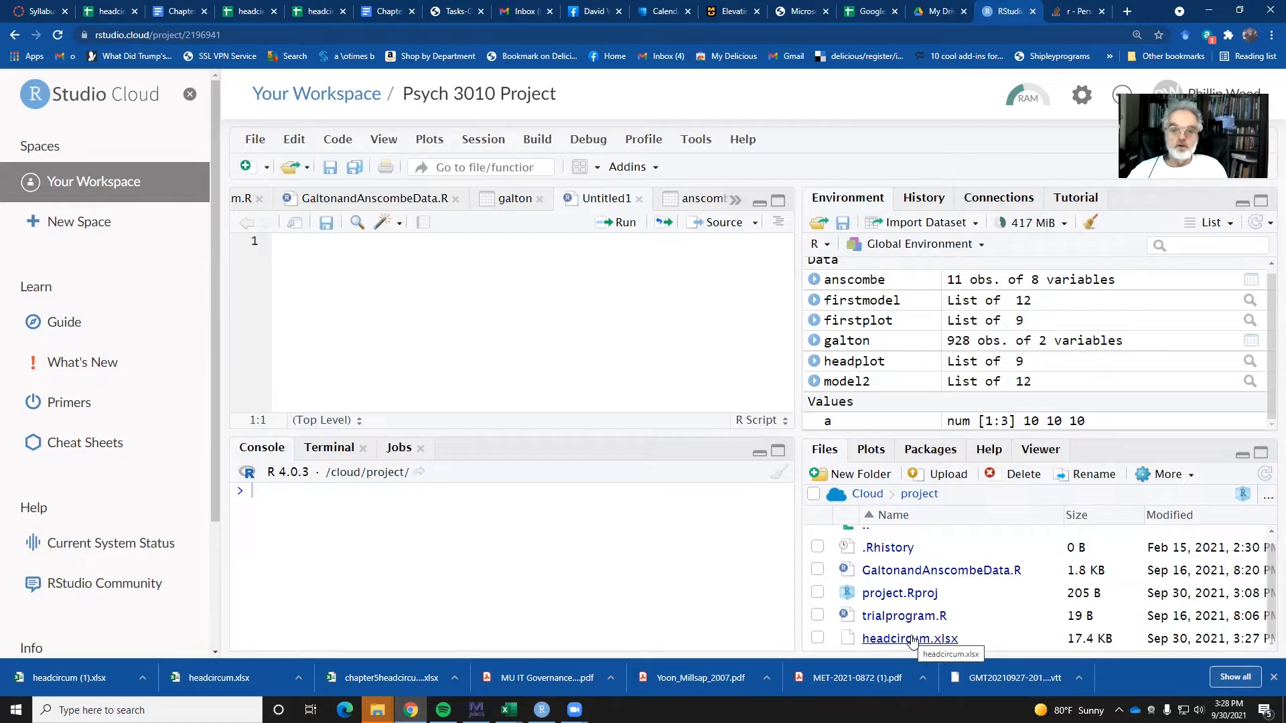
Import Sheet1 of headcircum.xlsx as an Excel dataset named headcircum, with the first row as names.
{"action": "left_click", "coordinate": [916, 225]}
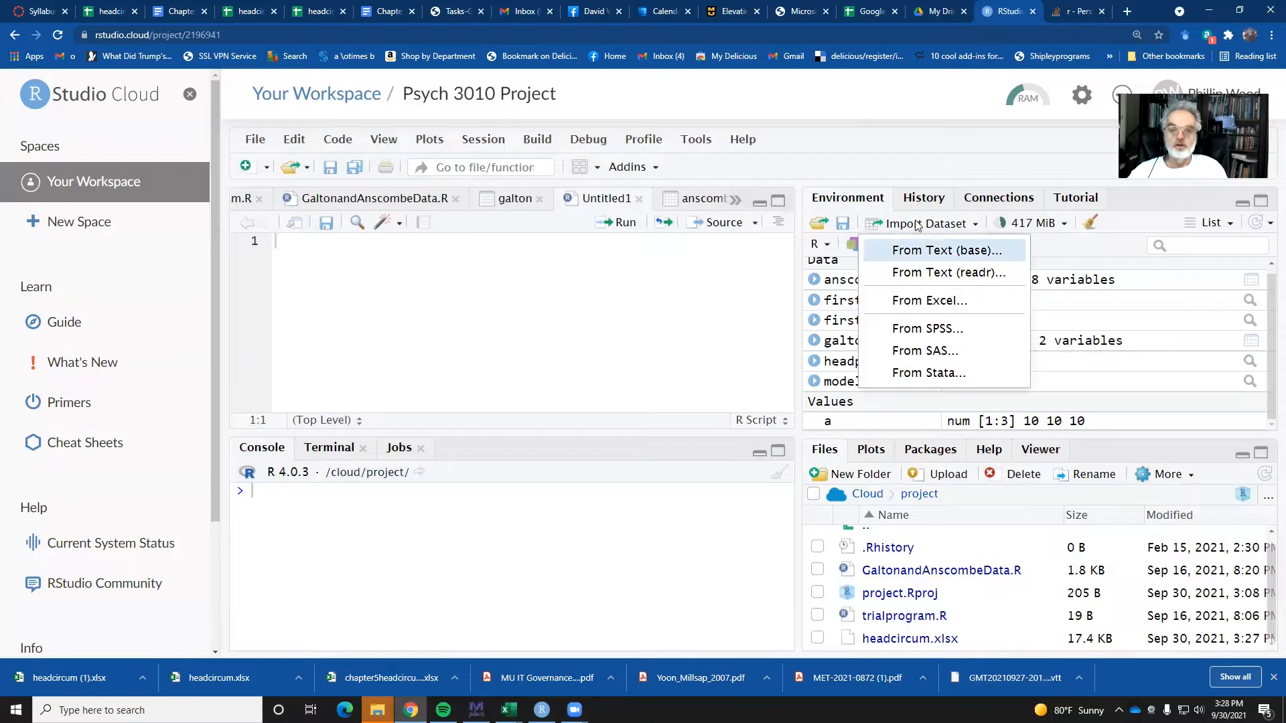
{"action": "left_click", "coordinate": [922, 308]}
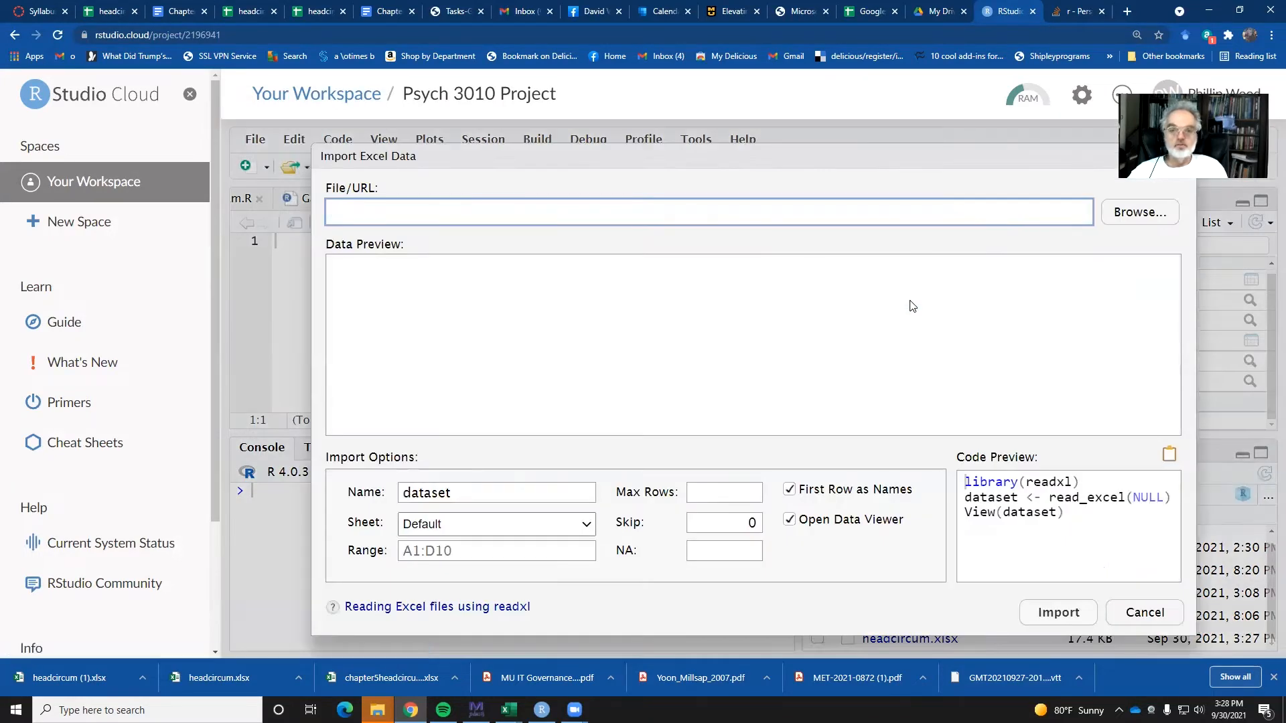
{"action": "left_click", "coordinate": [1138, 213]}
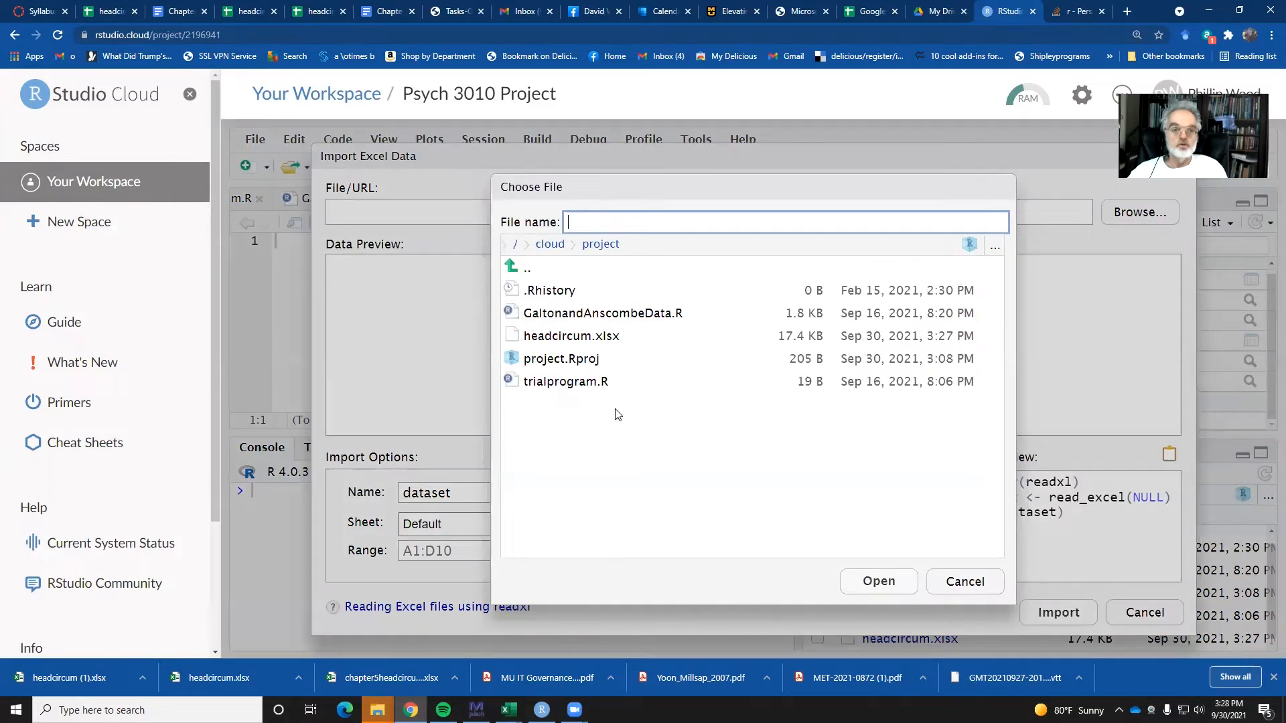
{"action": "left_click", "coordinate": [579, 338]}
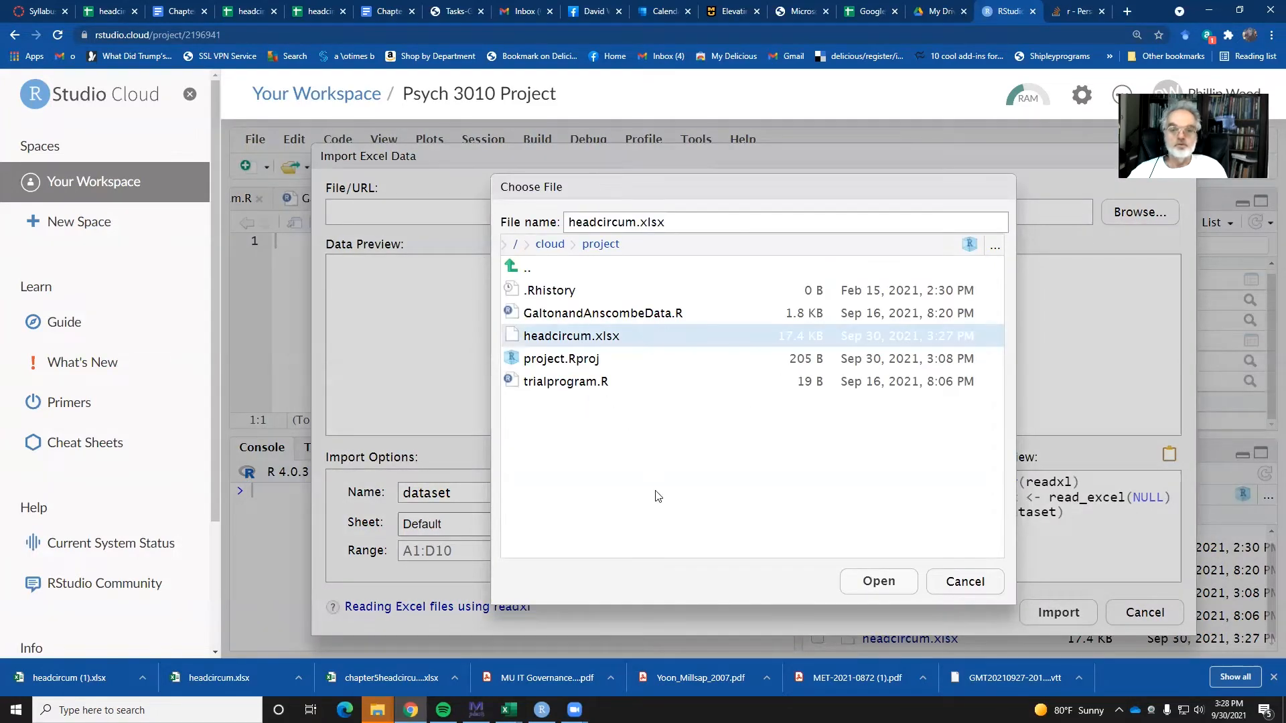
{"action": "left_click", "coordinate": [878, 582]}
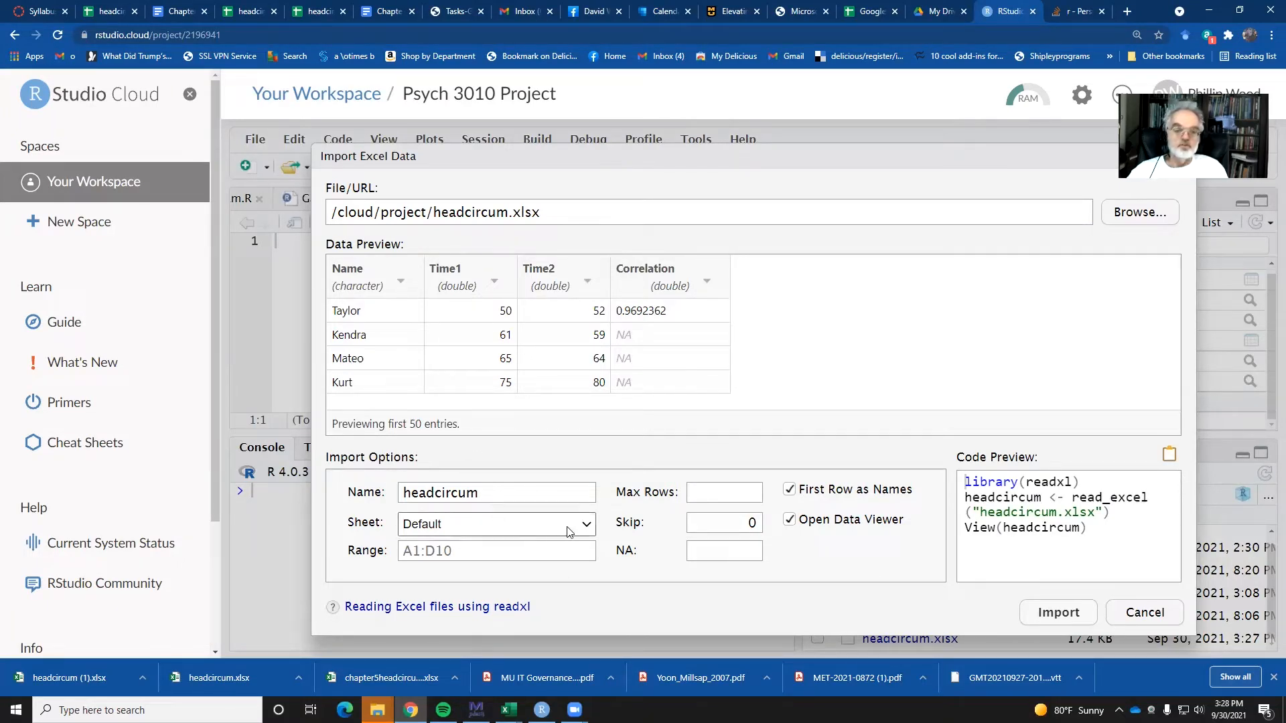
{"action": "left_click", "coordinate": [588, 529]}
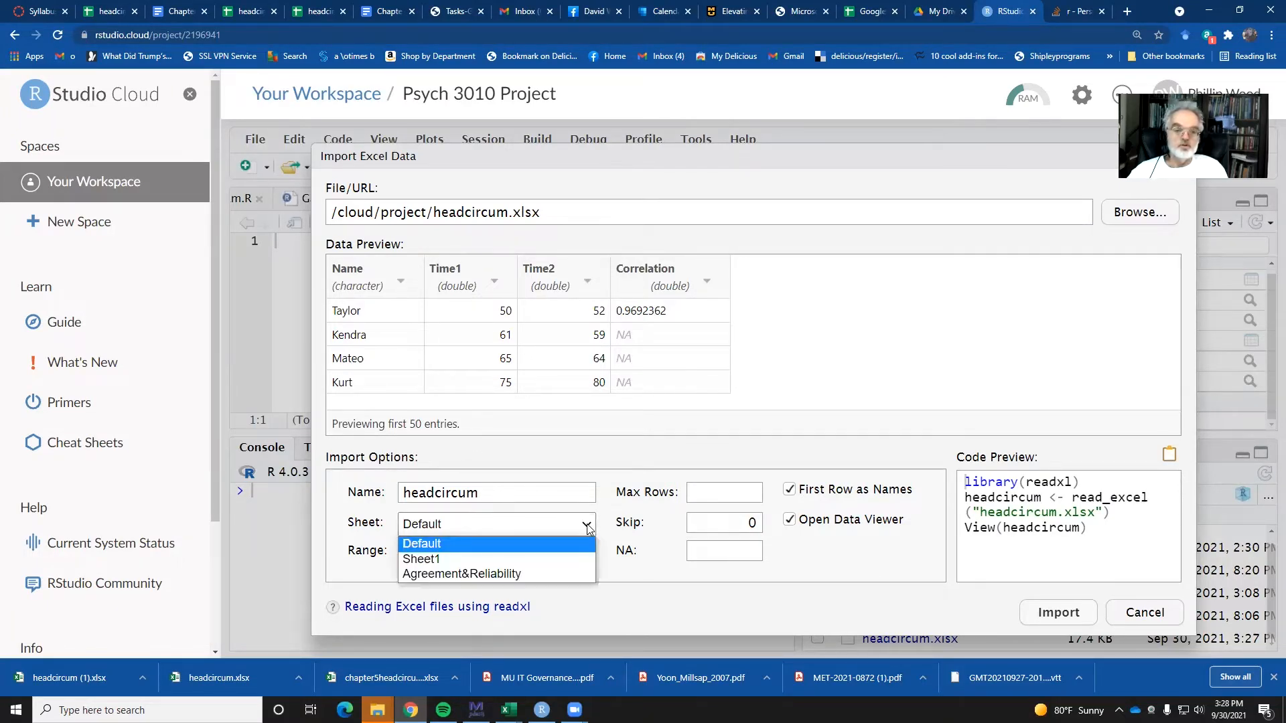
{"action": "left_click", "coordinate": [535, 558]}
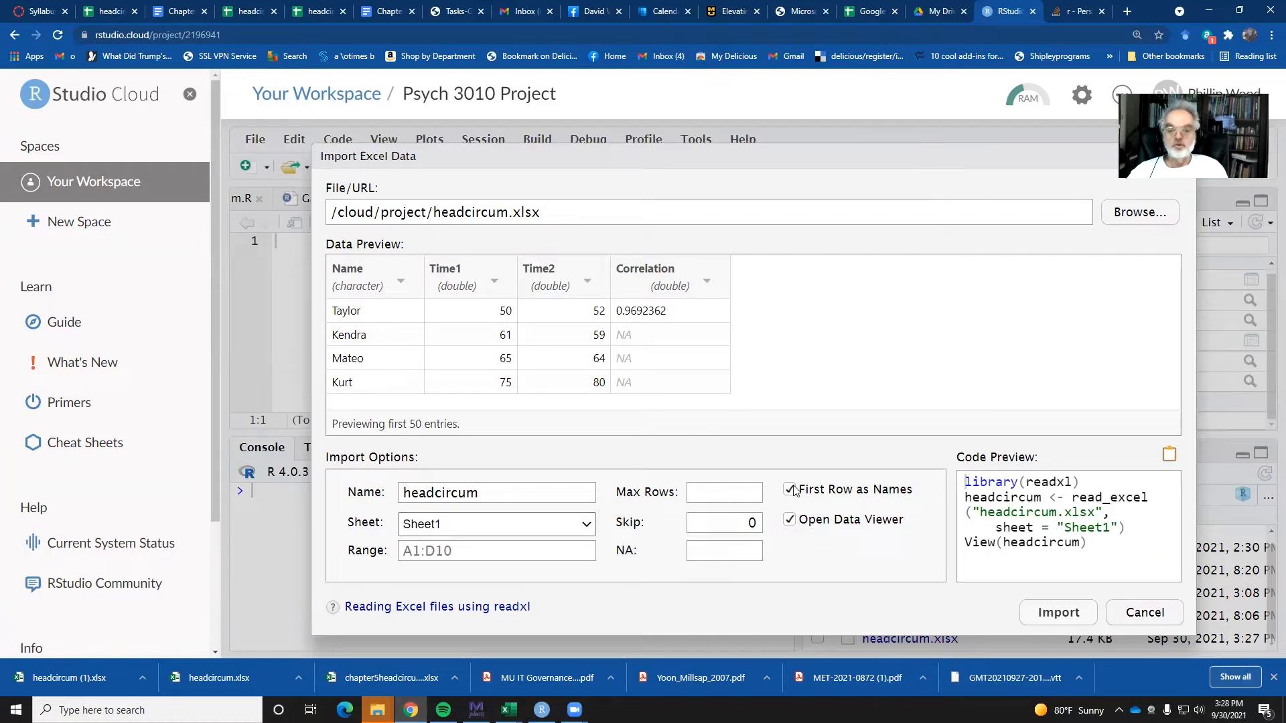
{"action": "left_click", "coordinate": [1079, 613]}
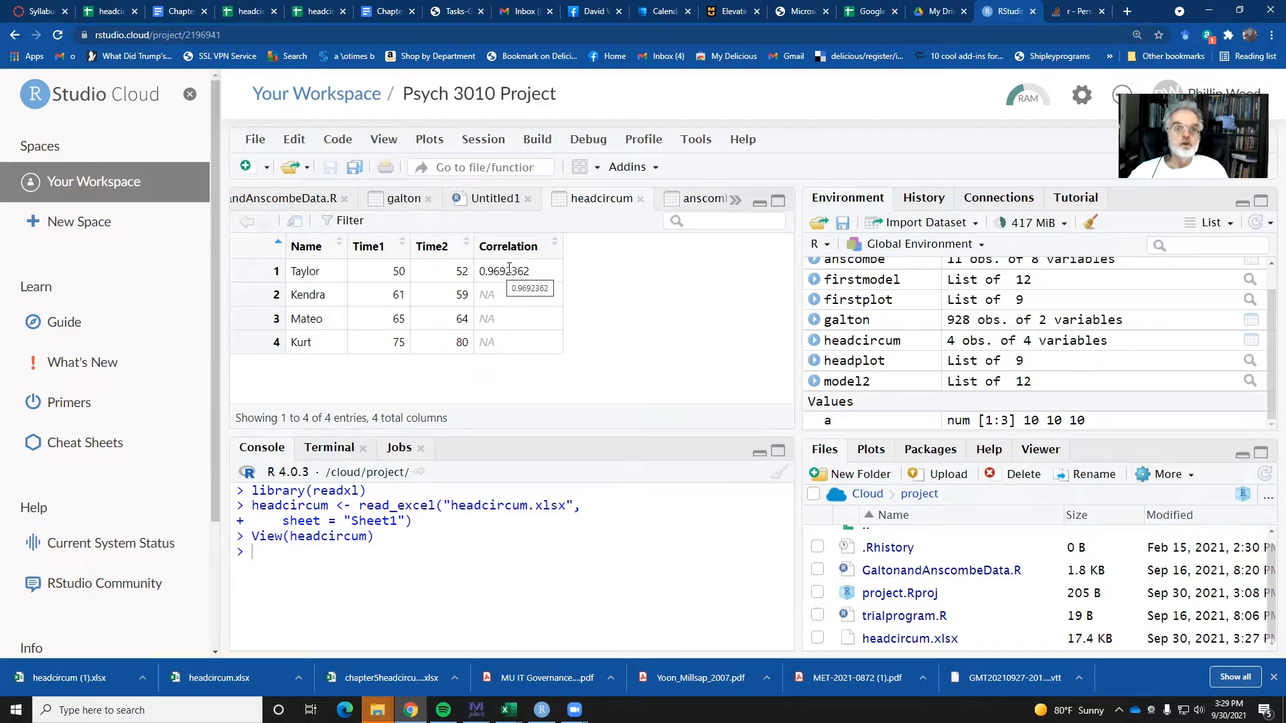
Close the empty Untitled1 script and create a fresh R script.
{"action": "left_click", "coordinate": [527, 198]}
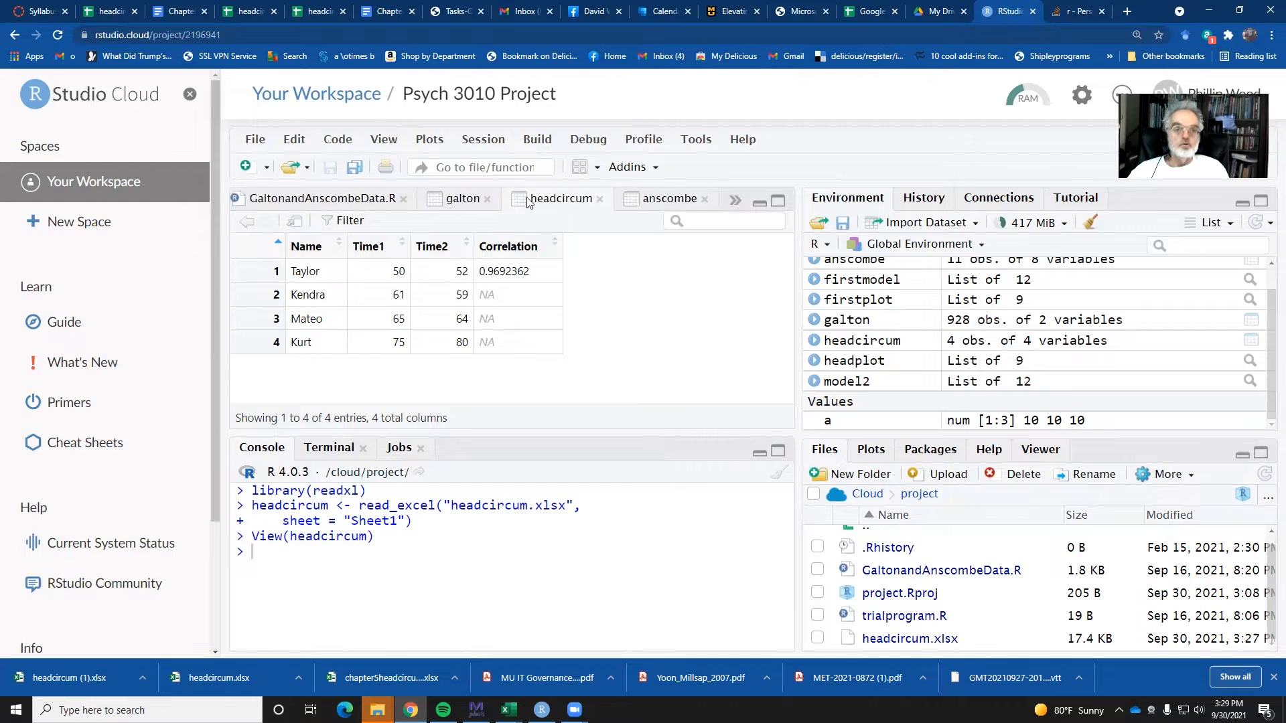
{"action": "left_click", "coordinate": [261, 140]}
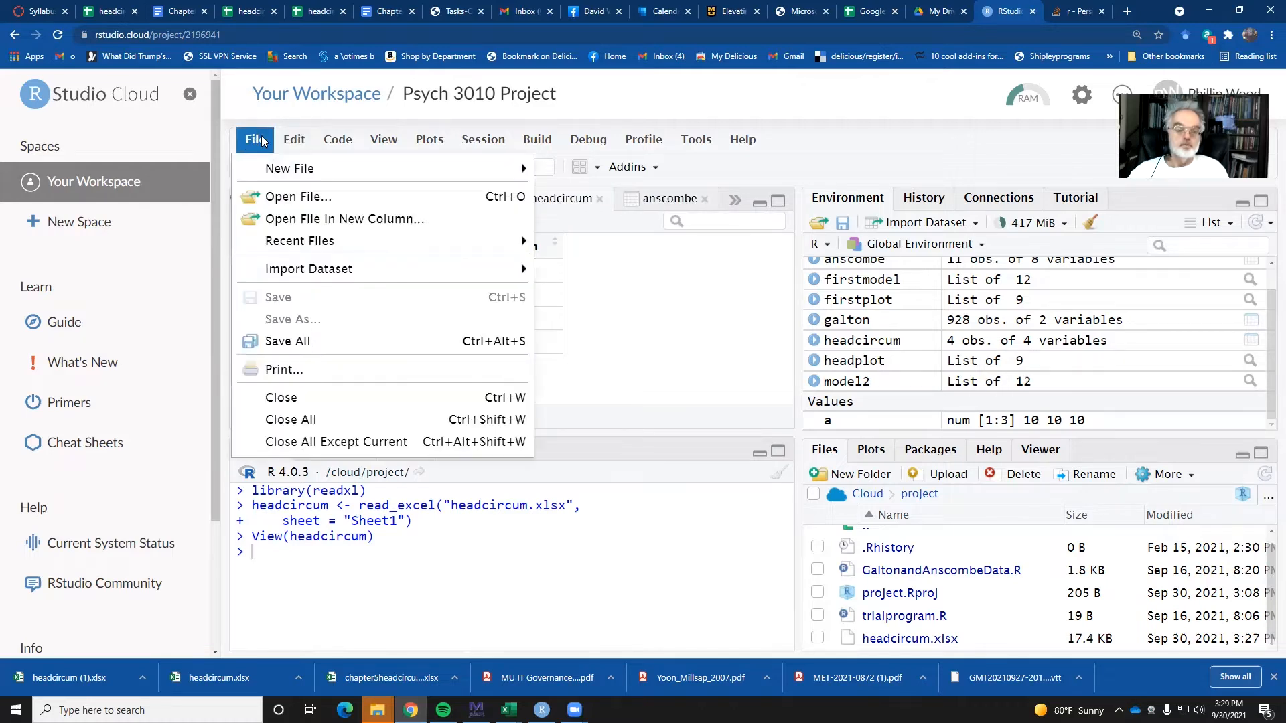
{"action": "mouse_move", "coordinate": [287, 173]}
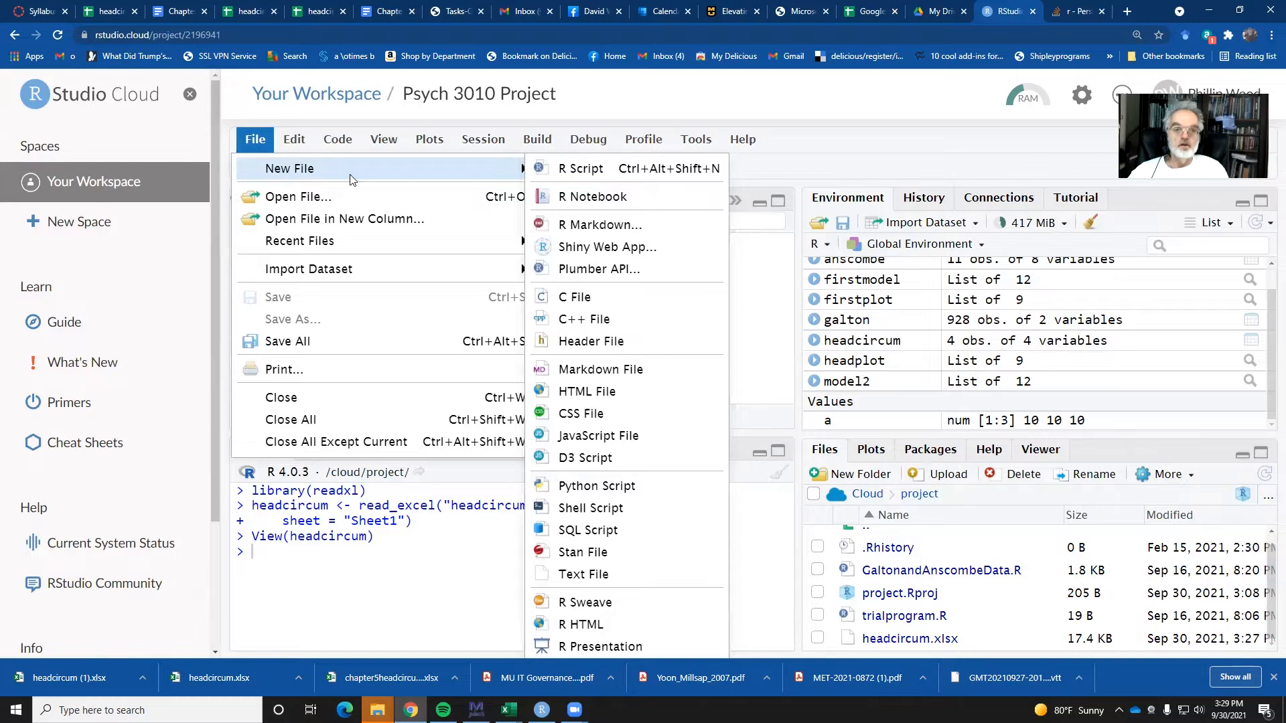
{"action": "left_click", "coordinate": [555, 173]}
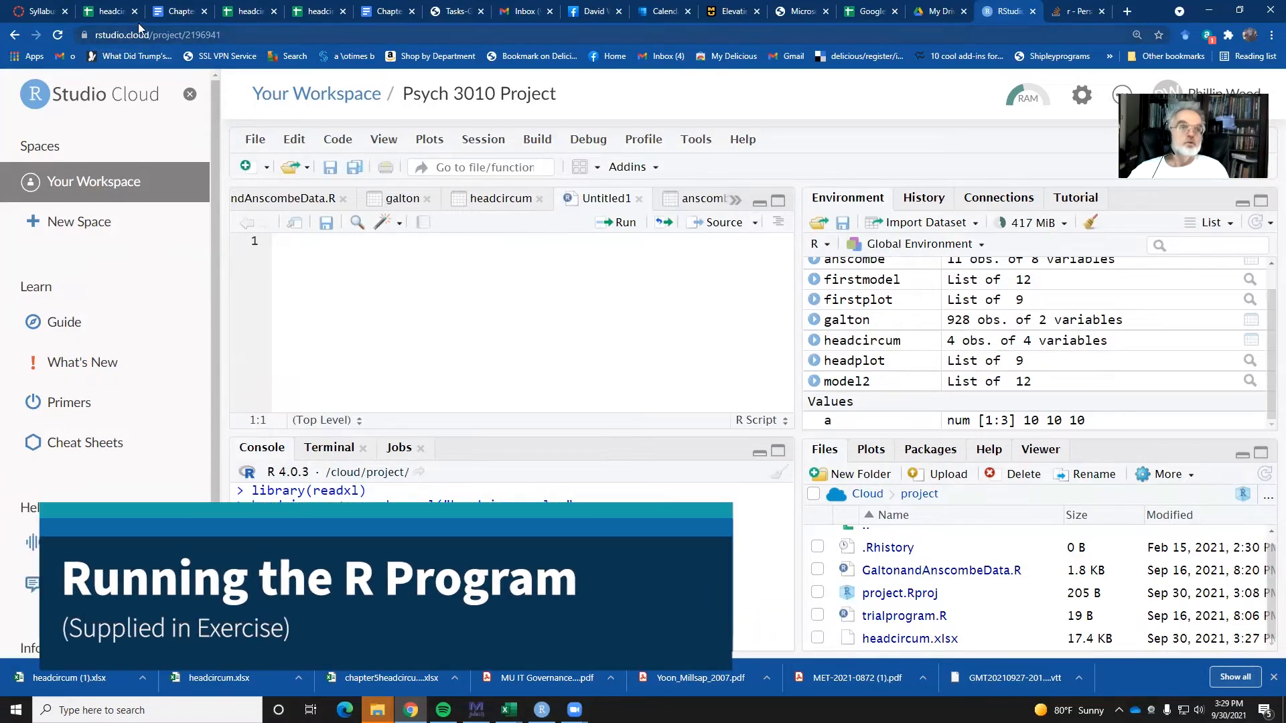
Copy the R program from the cor() line through headplot in the Chapter5Activity document and paste it into the blank RStudio Cloud script.
{"action": "left_click", "coordinate": [177, 14]}
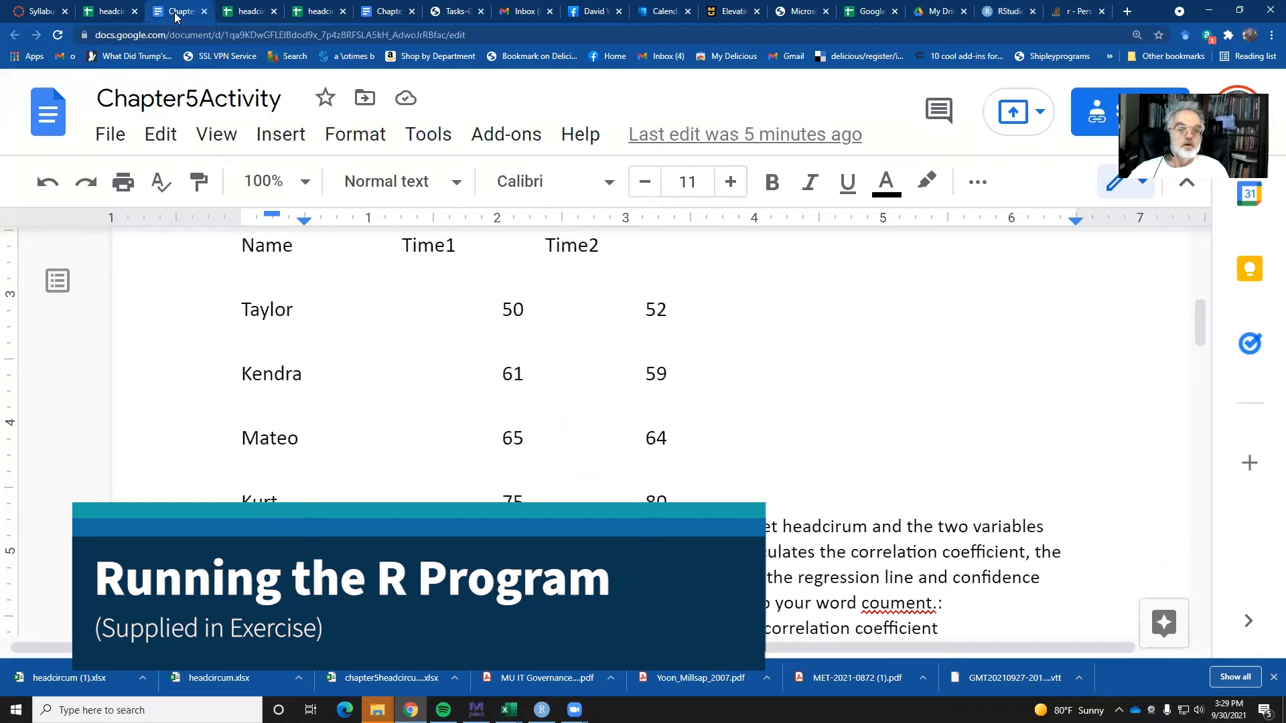
{"action": "scroll", "coordinate": [403, 405], "scroll_direction": "down", "scroll_amount": 5}
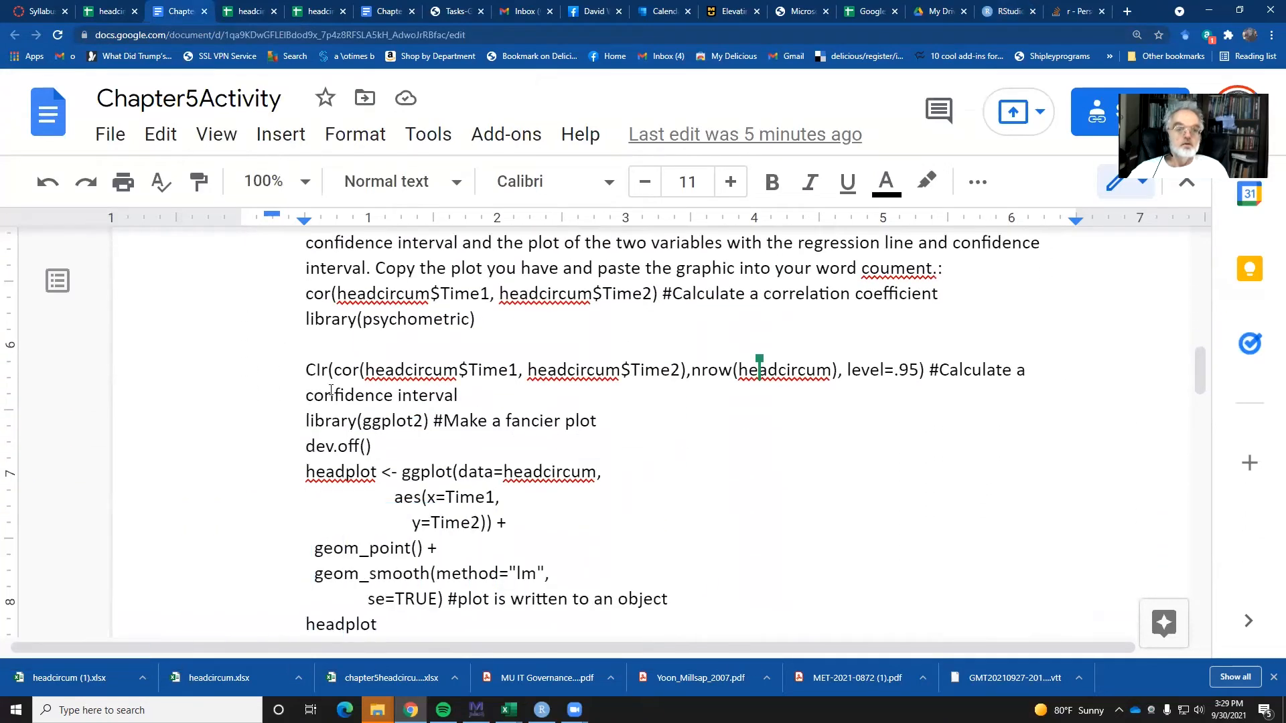
{"action": "left_click_drag", "start_coordinate": [306, 294], "coordinate": [450, 622]}
{"action": "scroll", "coordinate": [469, 549], "scroll_direction": "down", "scroll_amount": 2}
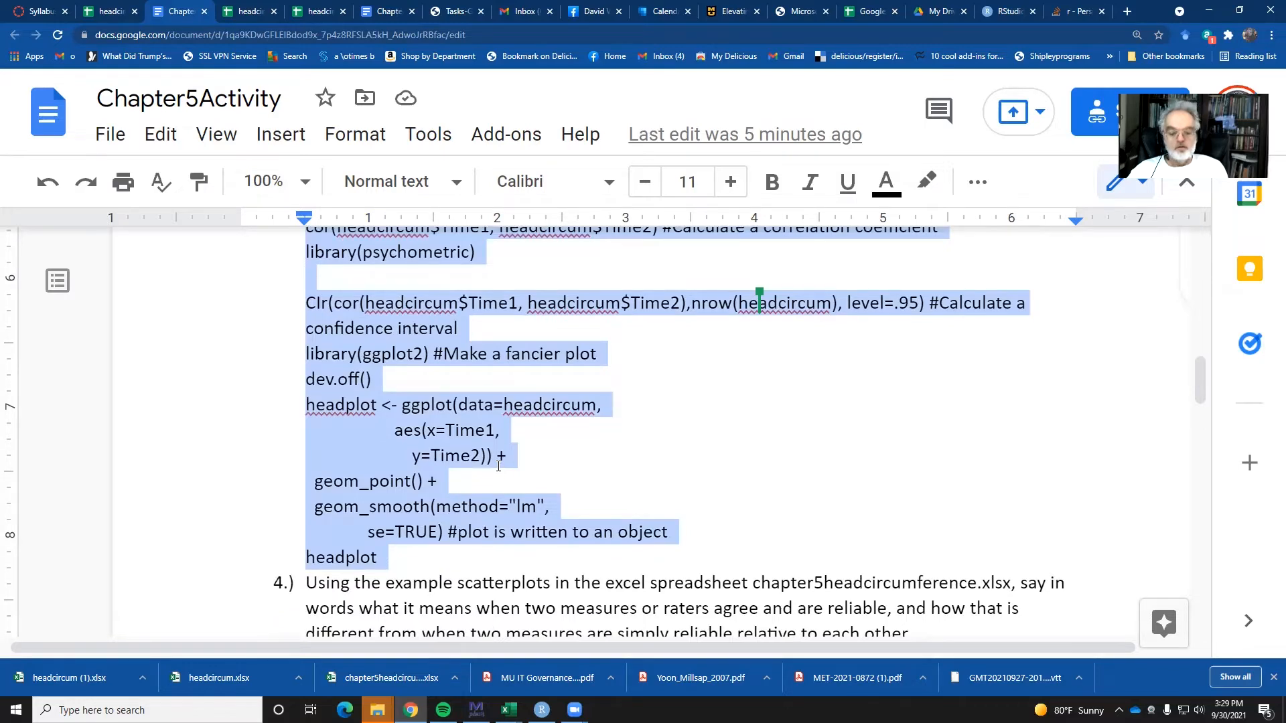
{"action": "left_click", "coordinate": [1009, 12]}
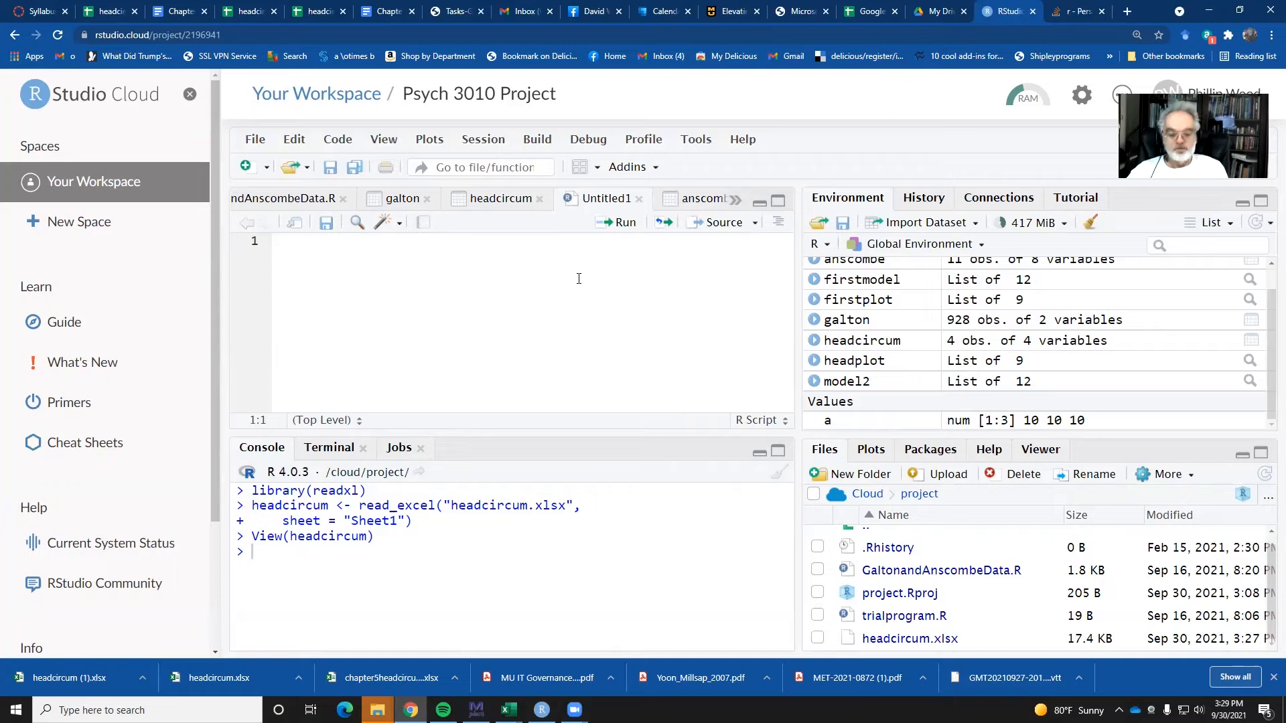
{"action": "key", "text": "ctrl+v"}
{"action": "scroll", "coordinate": [579, 278], "scroll_direction": "up", "scroll_amount": 1}
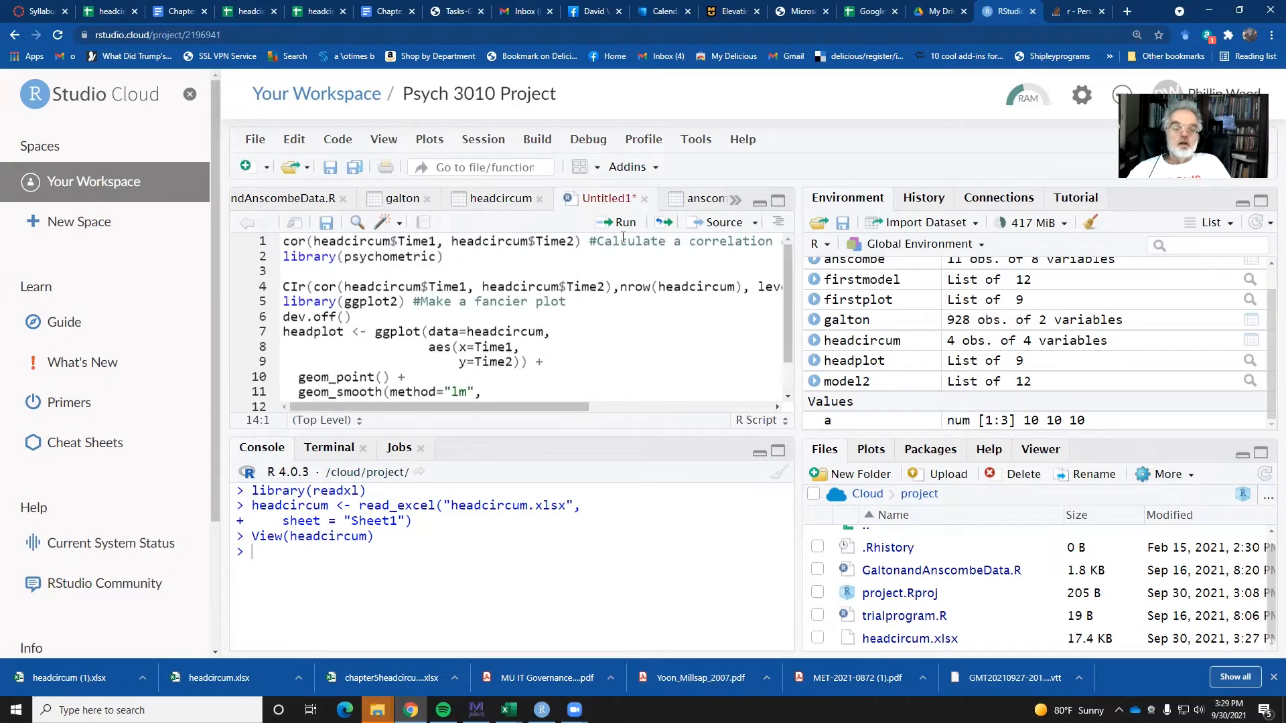
Run the script lines that correlate Time1 with Time2 and calculate the correlation's 95% confidence interval using the psychometric library.
{"action": "left_click", "coordinate": [499, 243]}
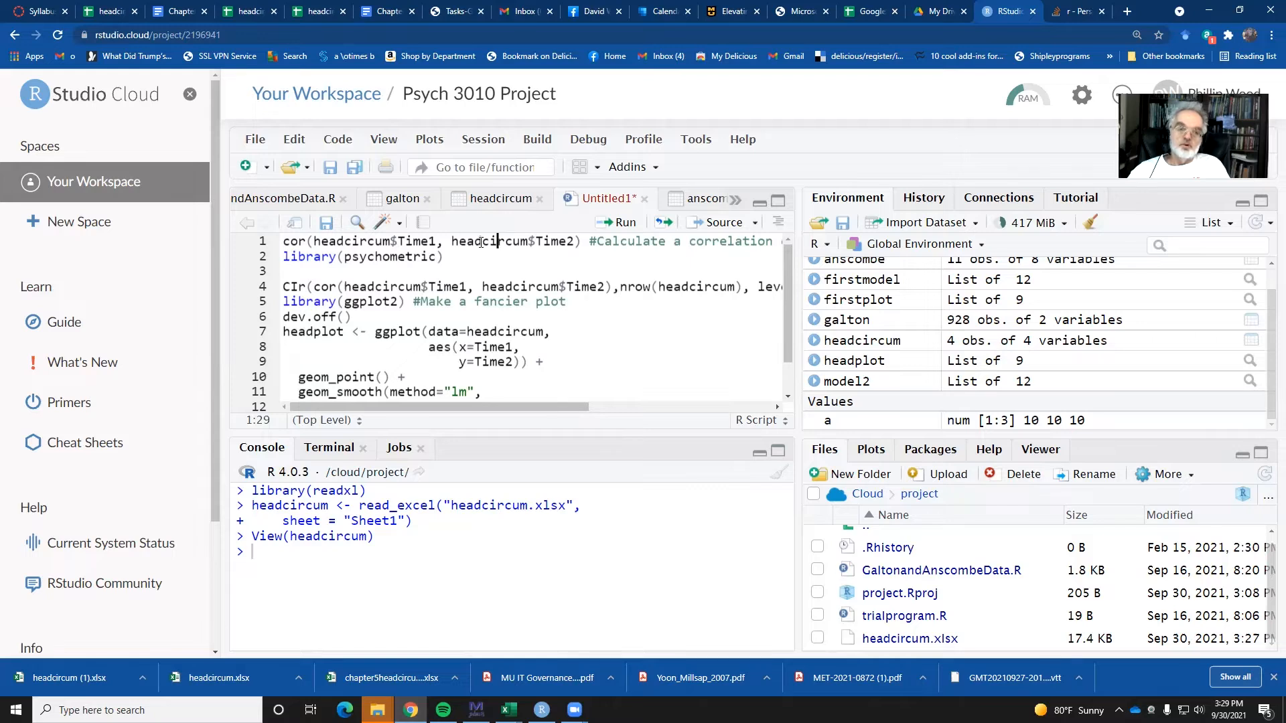
{"action": "left_click", "coordinate": [618, 224]}
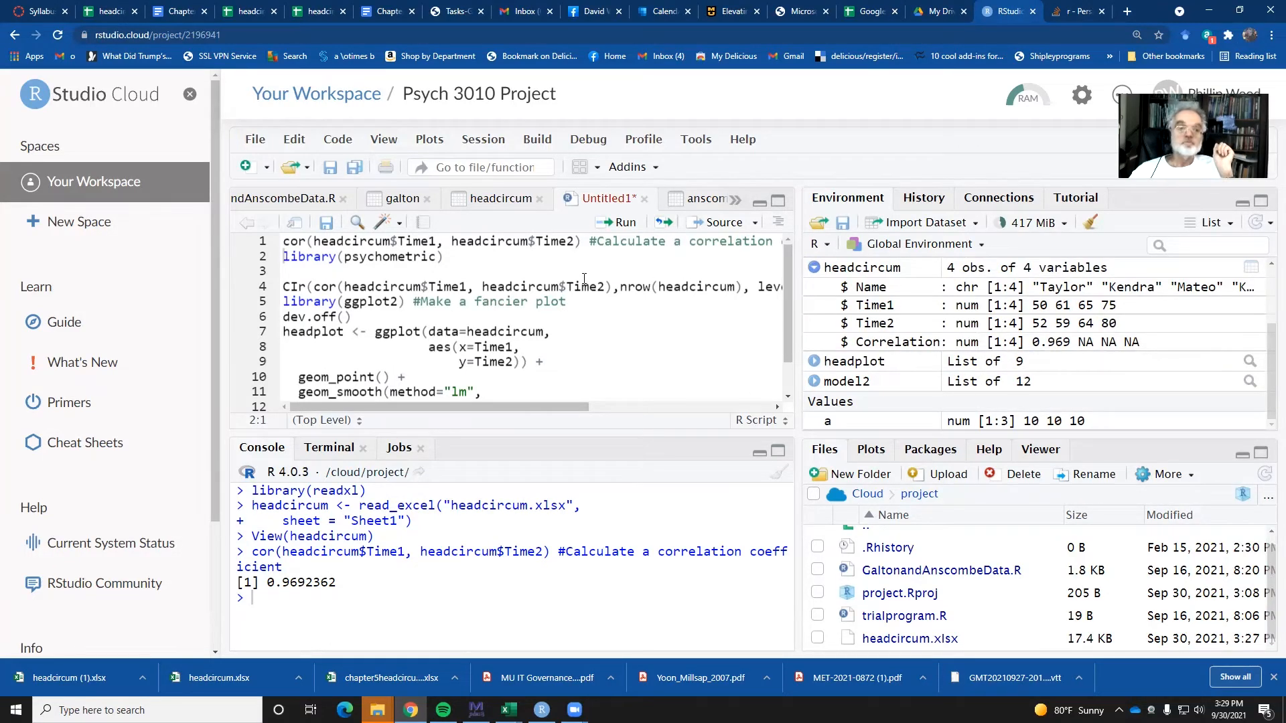
{"action": "left_click", "coordinate": [406, 256]}
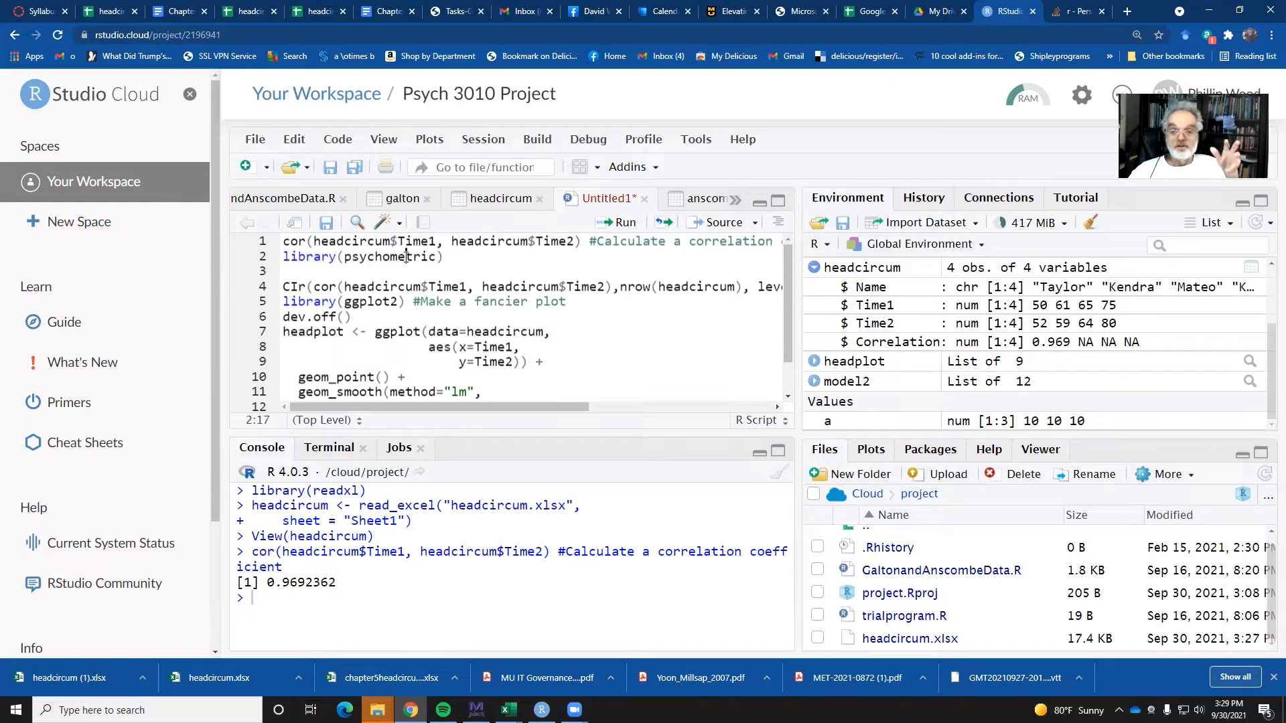
{"action": "left_click", "coordinate": [625, 224]}
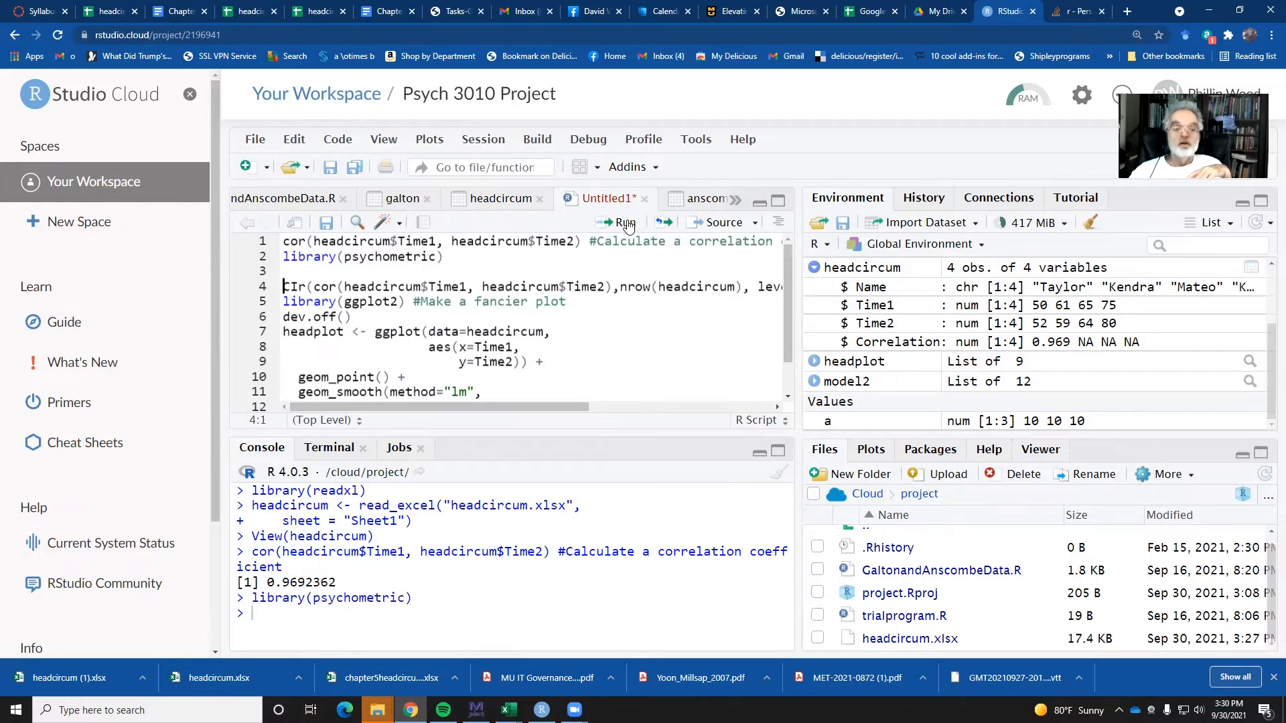
{"action": "left_click", "coordinate": [625, 223]}
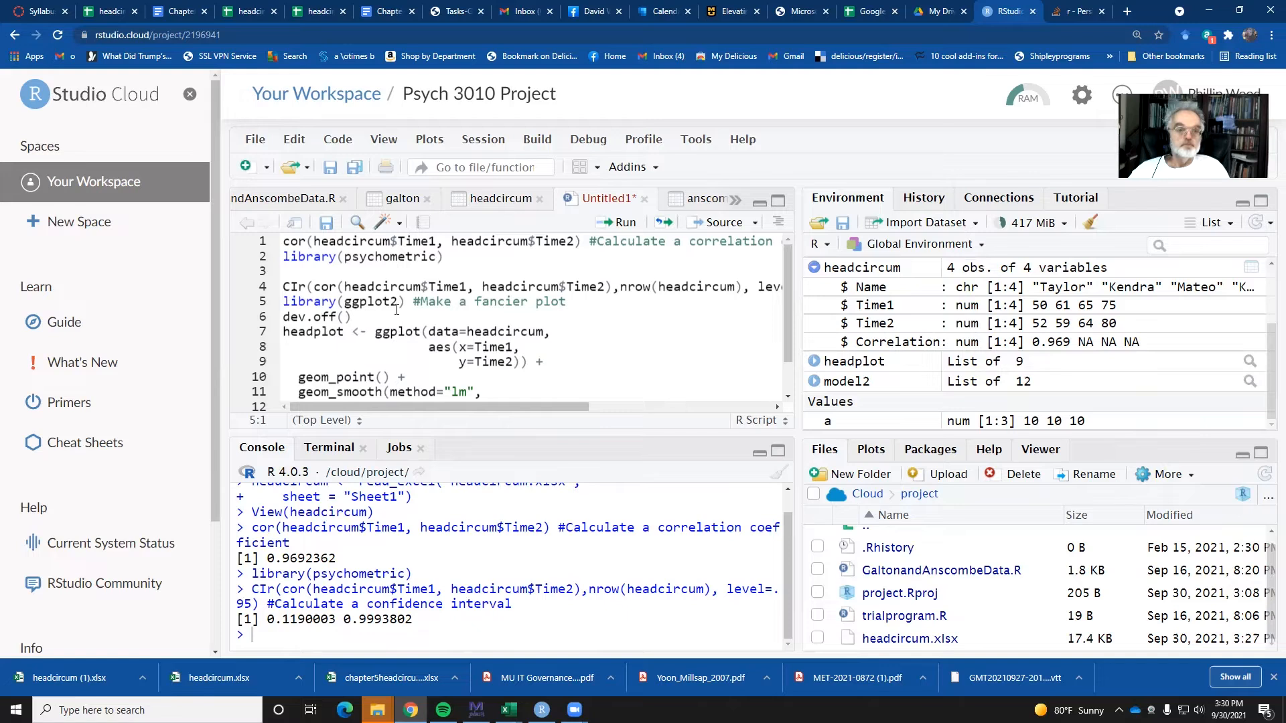
Run the script from library(ggplot2) through the headplot definition, building the Time1 versus Time2 scatterplot with a linear fit.
{"action": "left_click", "coordinate": [621, 225]}
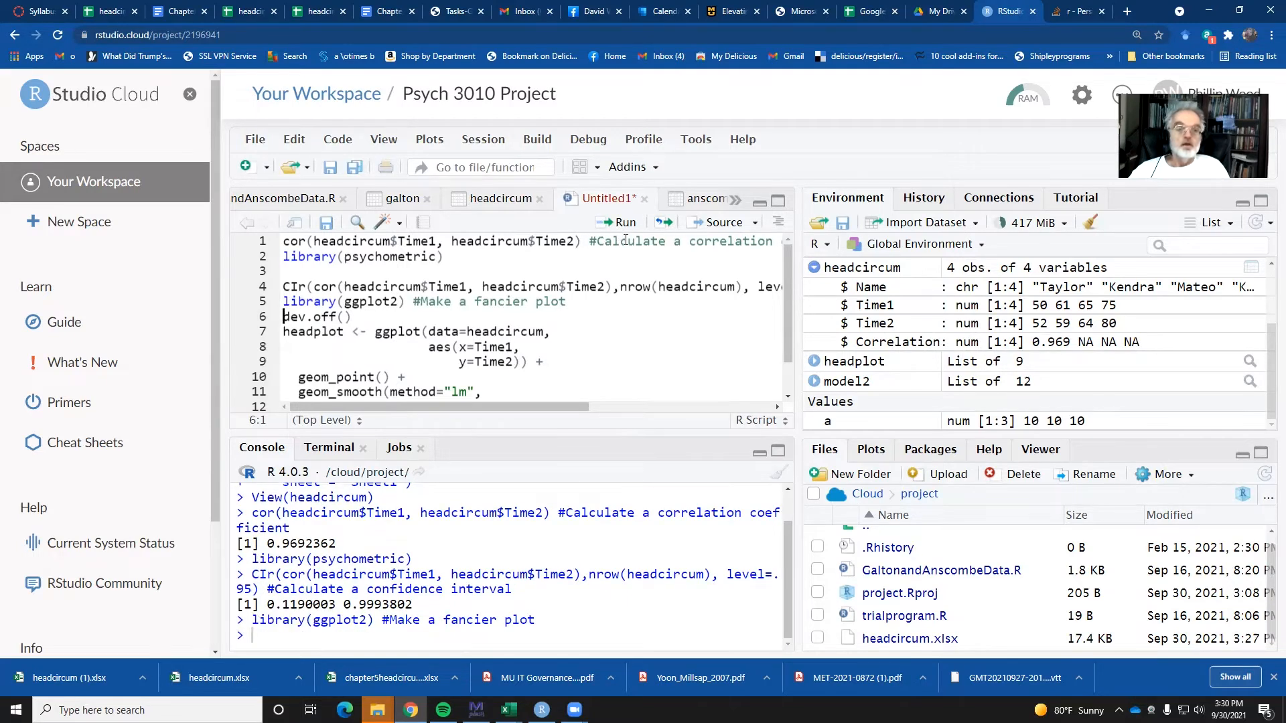
{"action": "left_click", "coordinate": [623, 226]}
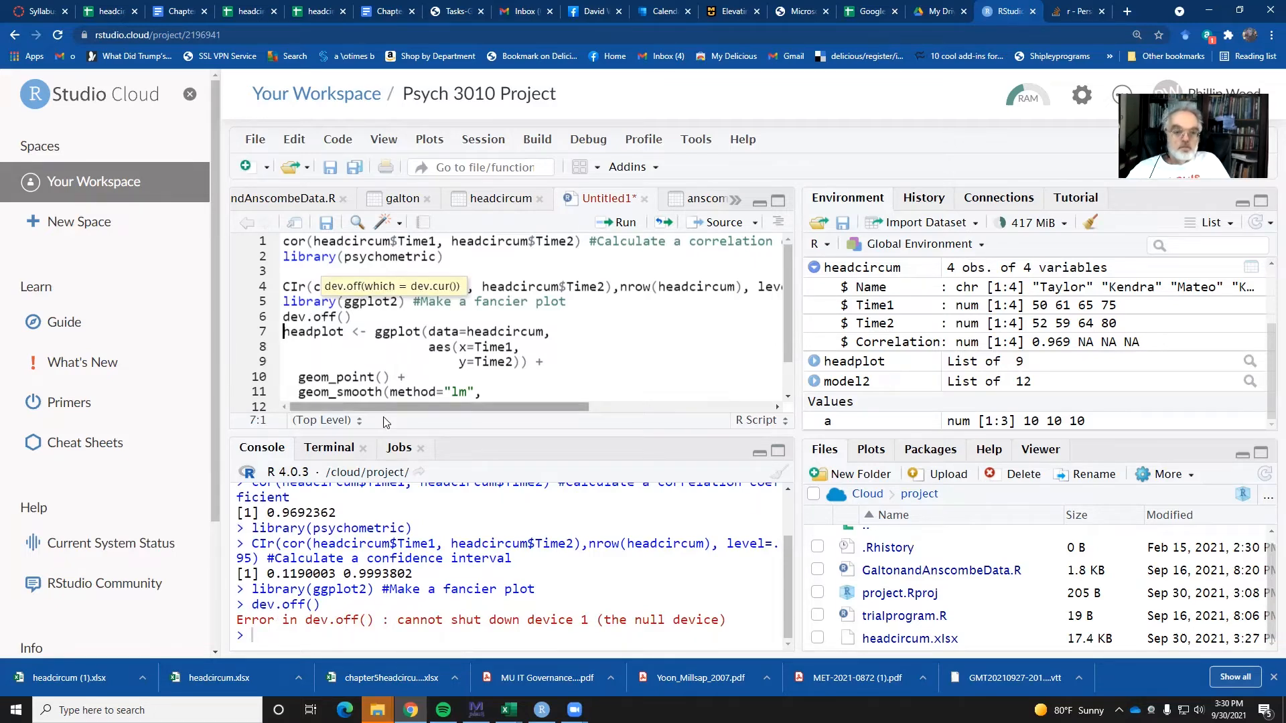
{"action": "left_click", "coordinate": [406, 334]}
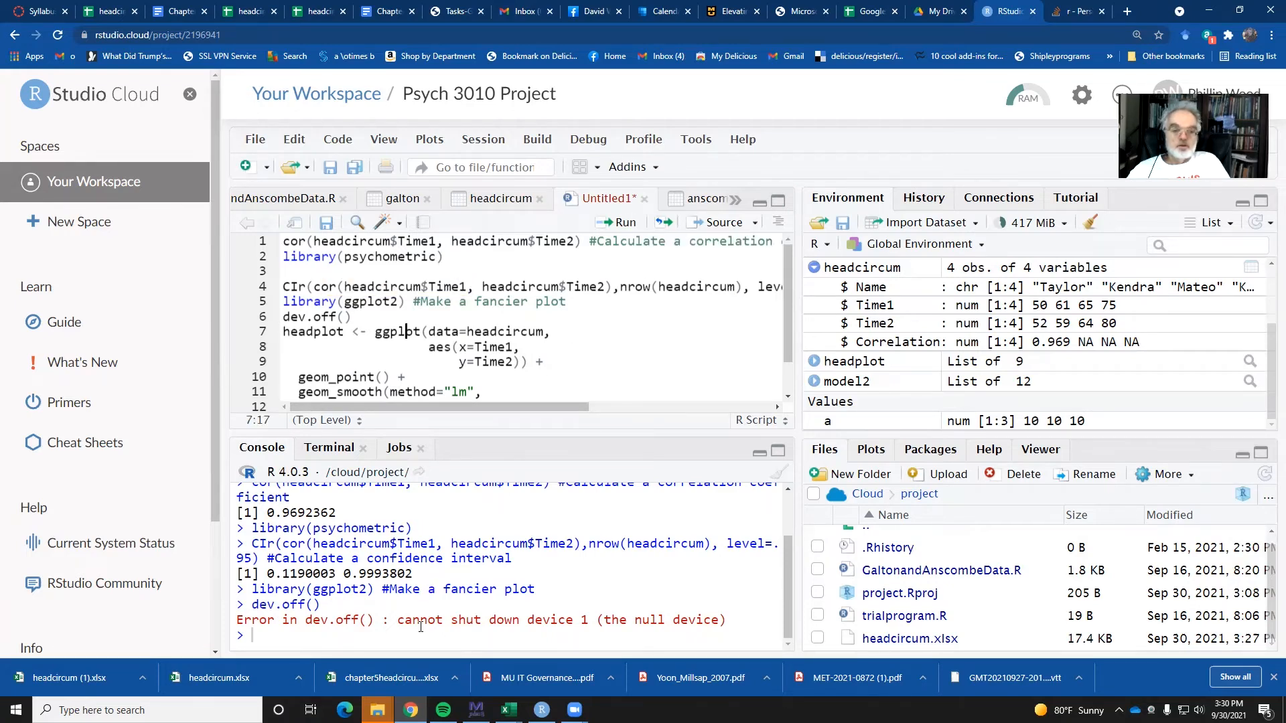
{"action": "left_click", "coordinate": [624, 223]}
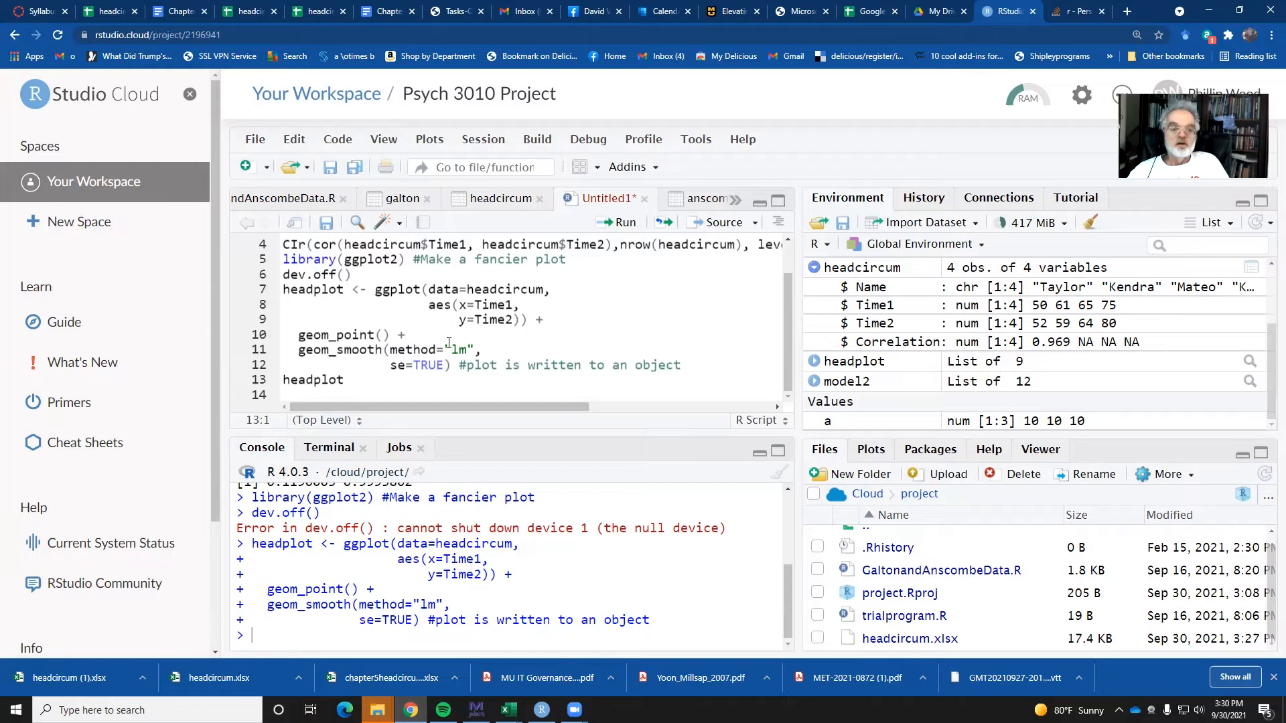
Examine the geom_point and geom_smooth arguments in the script and the contents of the headplot object in the environment.
{"action": "left_click", "coordinate": [348, 338]}
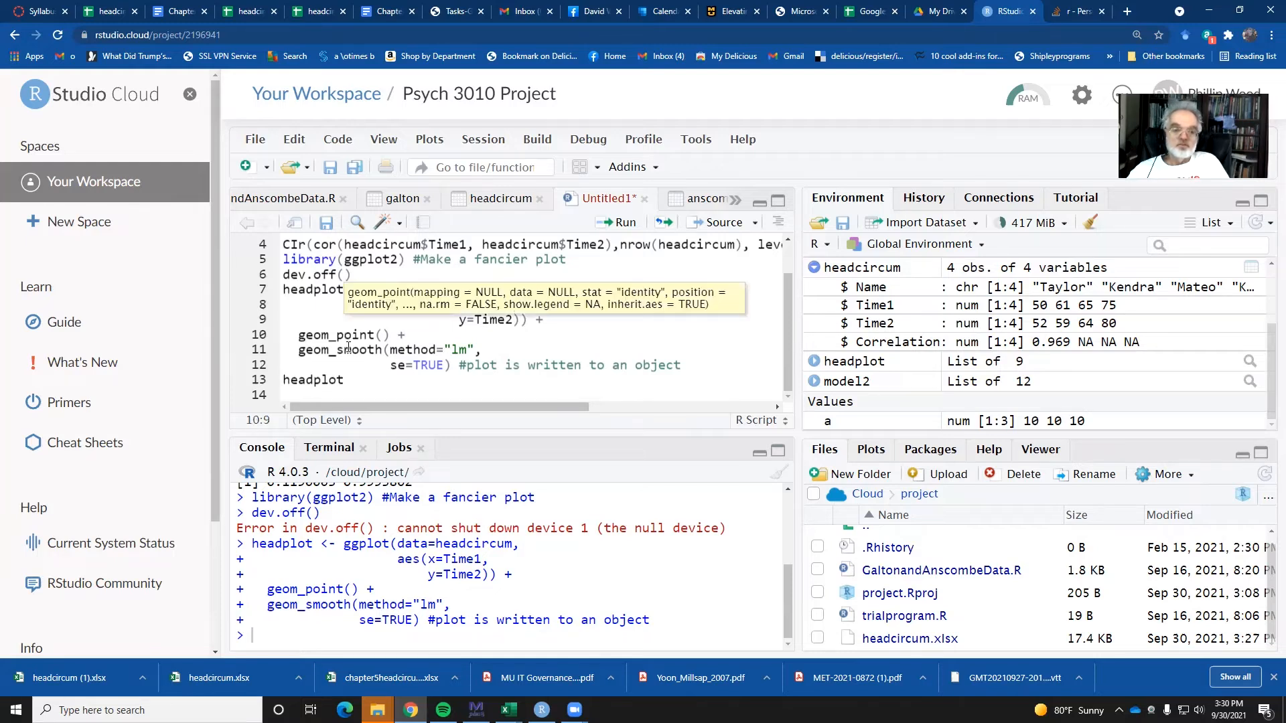
{"action": "left_click", "coordinate": [367, 350]}
{"action": "left_click", "coordinate": [439, 350]}
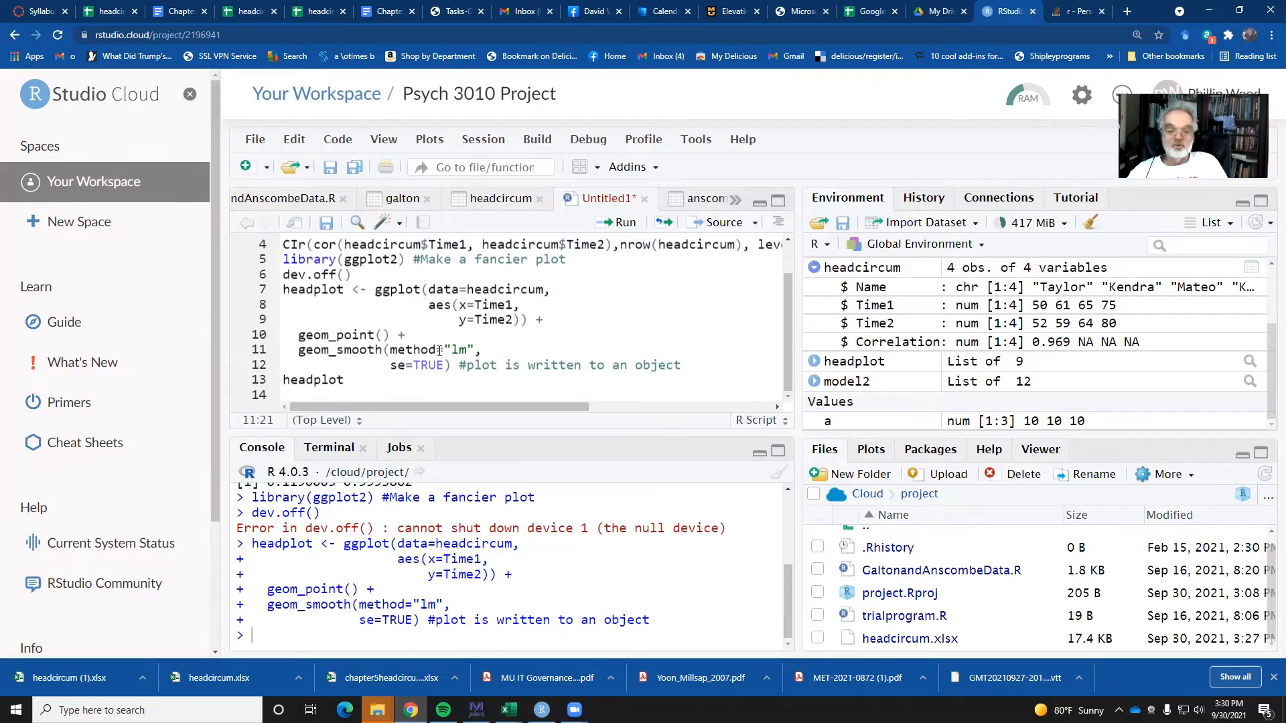
{"action": "left_click", "coordinate": [429, 366]}
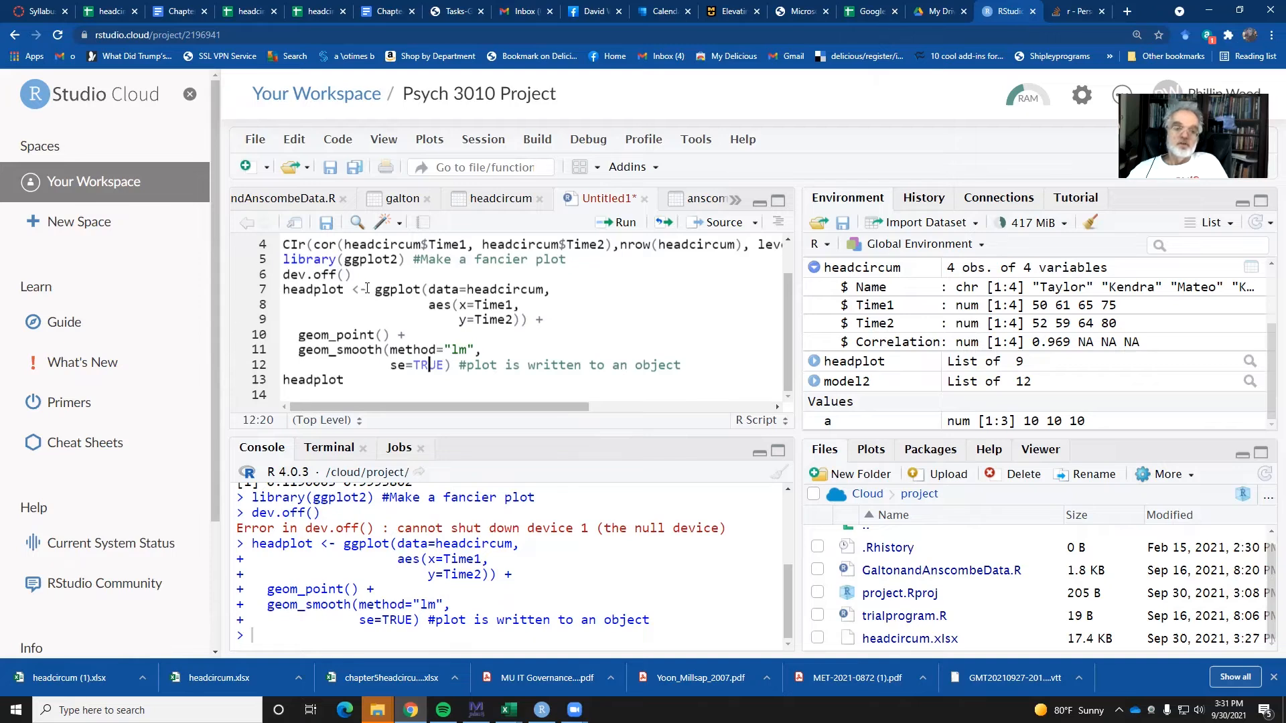
{"action": "left_click", "coordinate": [321, 290]}
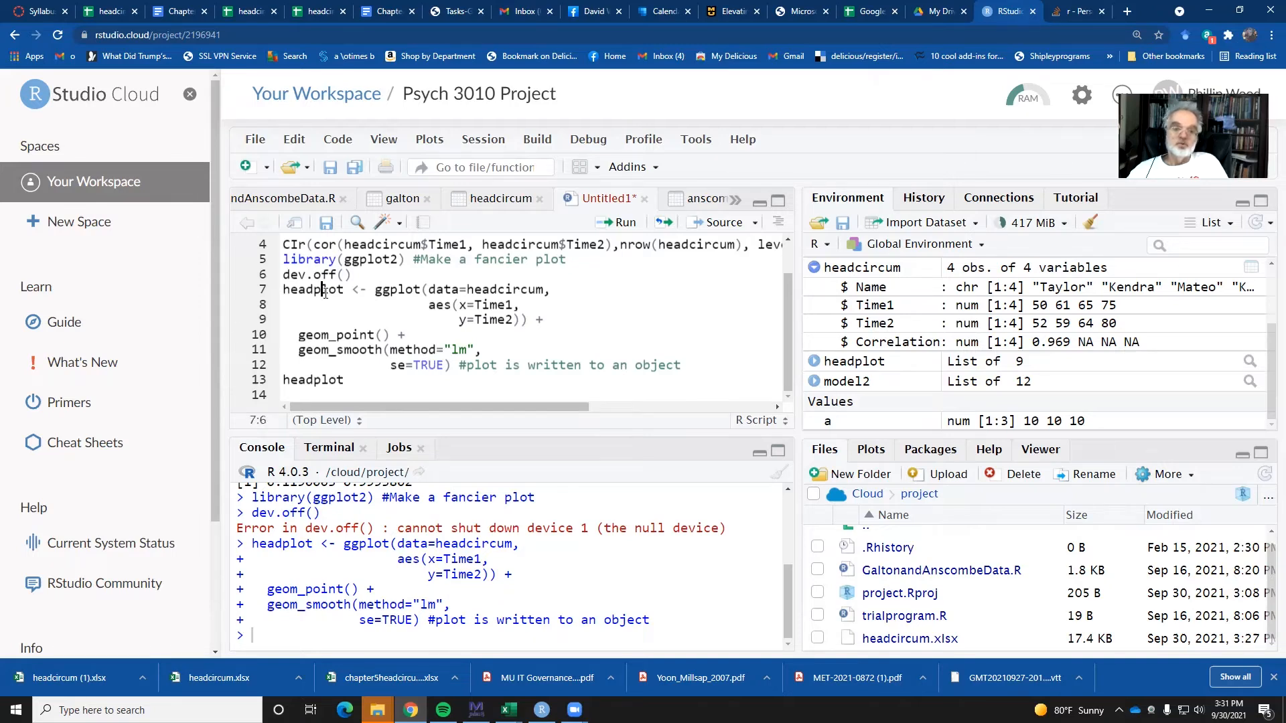
{"action": "left_click", "coordinate": [813, 361]}
{"action": "scroll", "coordinate": [895, 330], "scroll_direction": "down", "scroll_amount": 5}
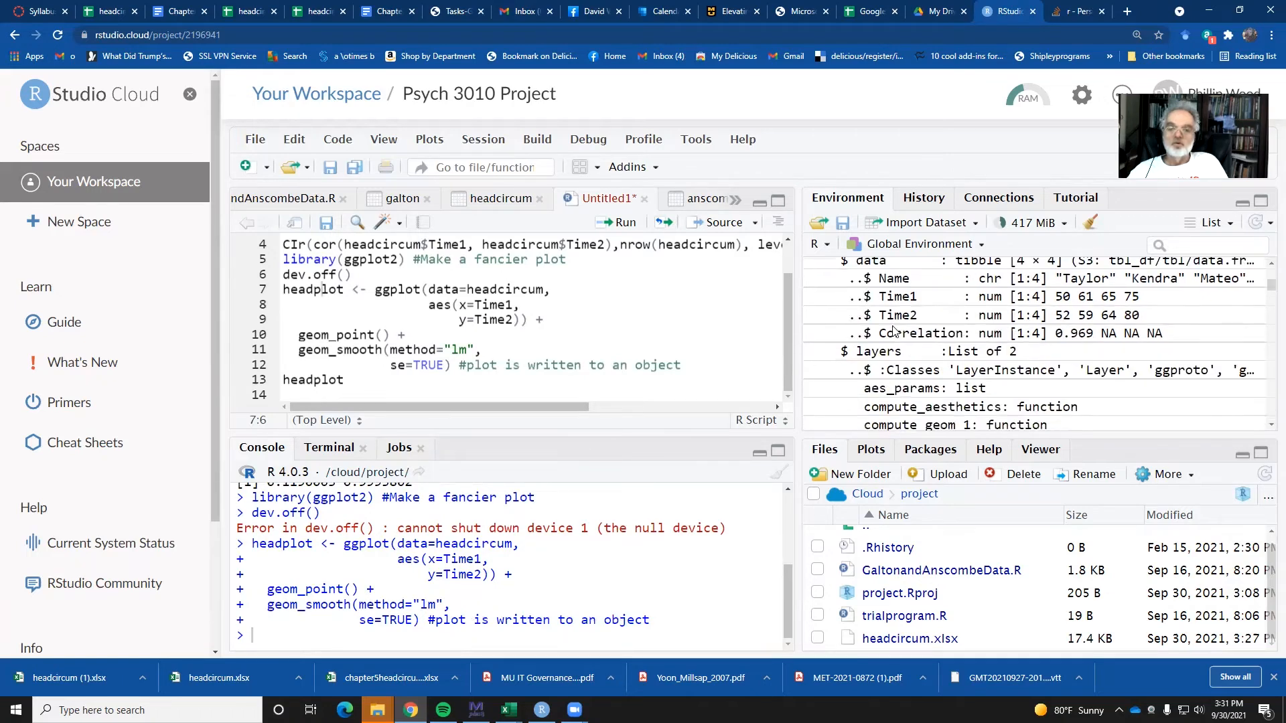
{"action": "scroll", "coordinate": [893, 331], "scroll_direction": "up", "scroll_amount": 6}
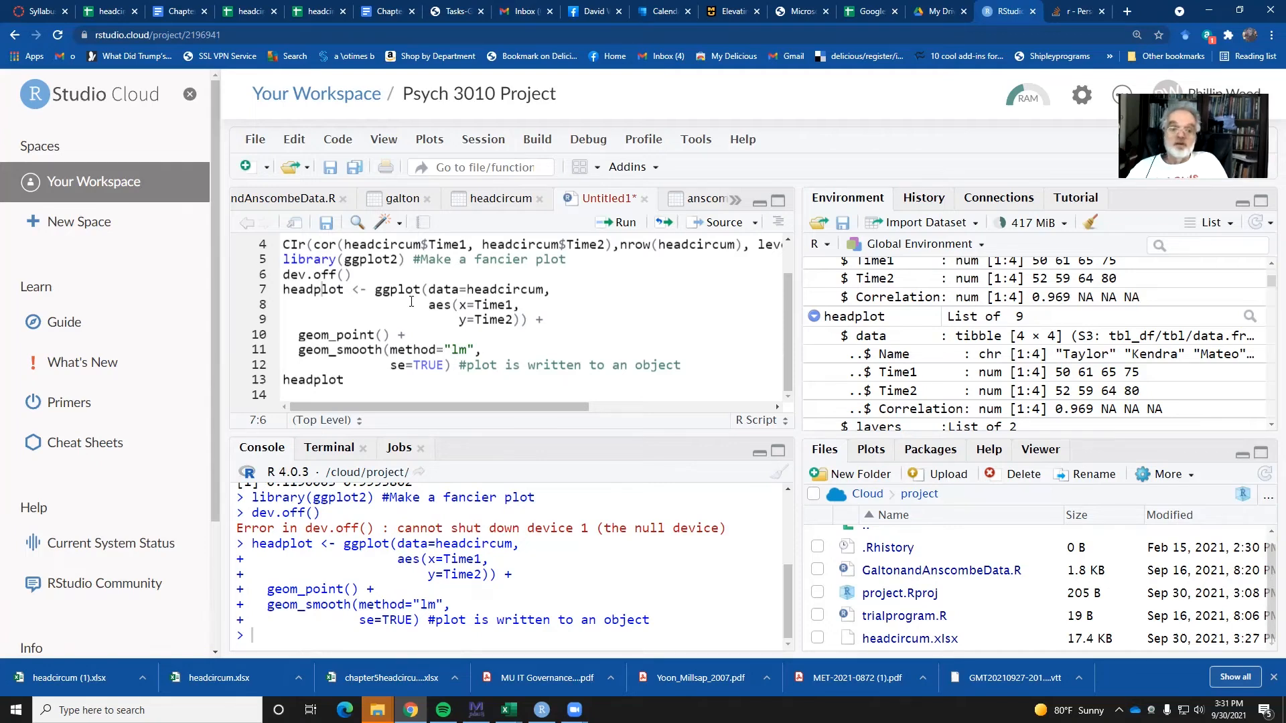
Run the final headplot line to display the graph and view it enlarged in a separate window.
{"action": "left_click", "coordinate": [306, 381]}
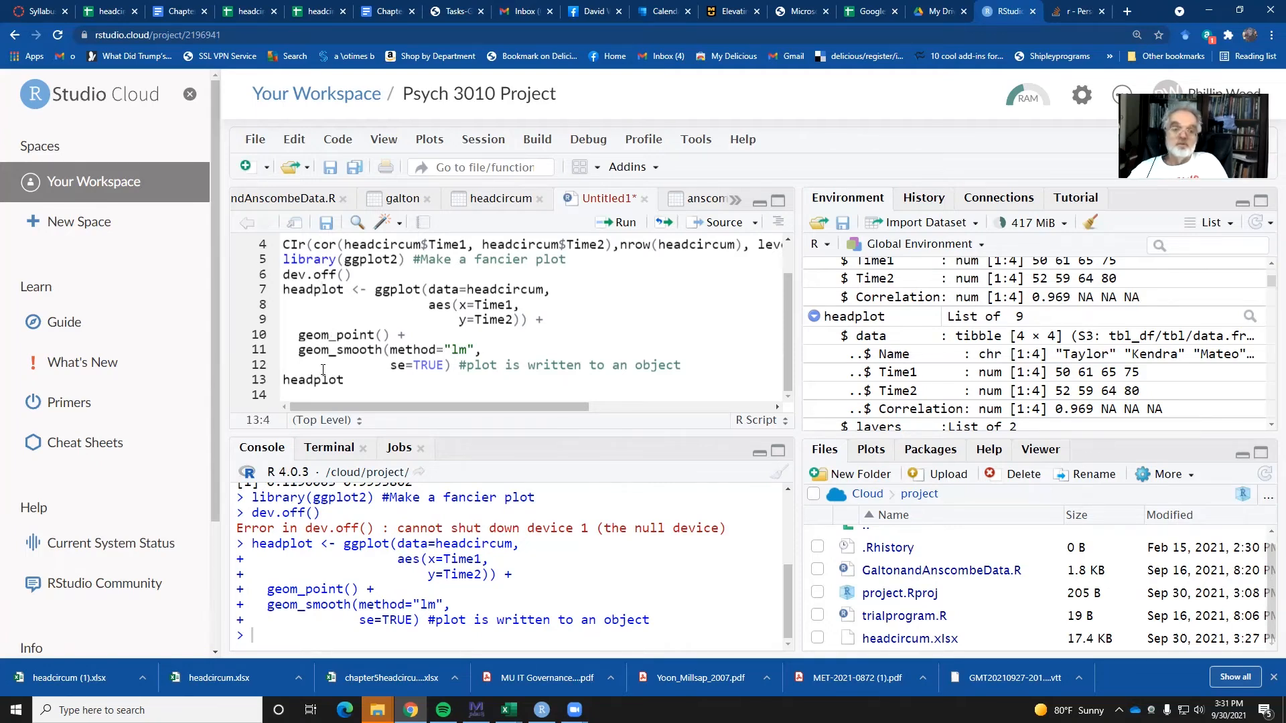
{"action": "left_click", "coordinate": [618, 222]}
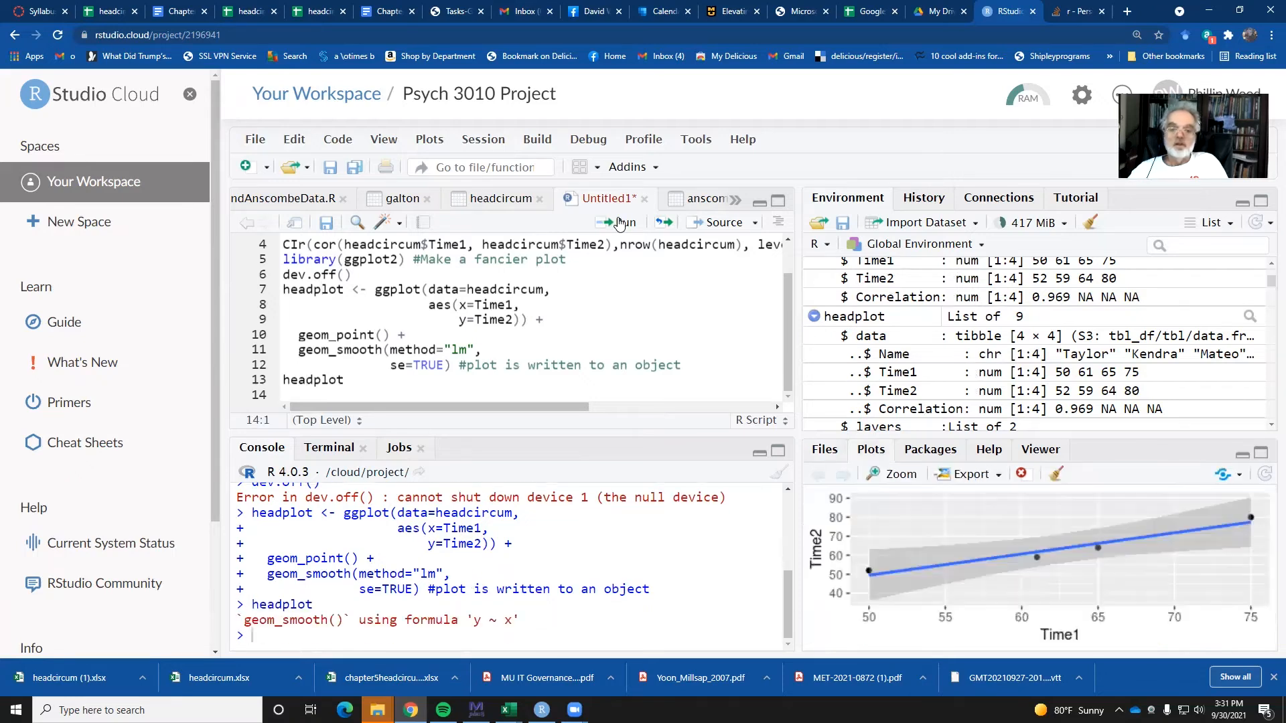
{"action": "left_click", "coordinate": [899, 474]}
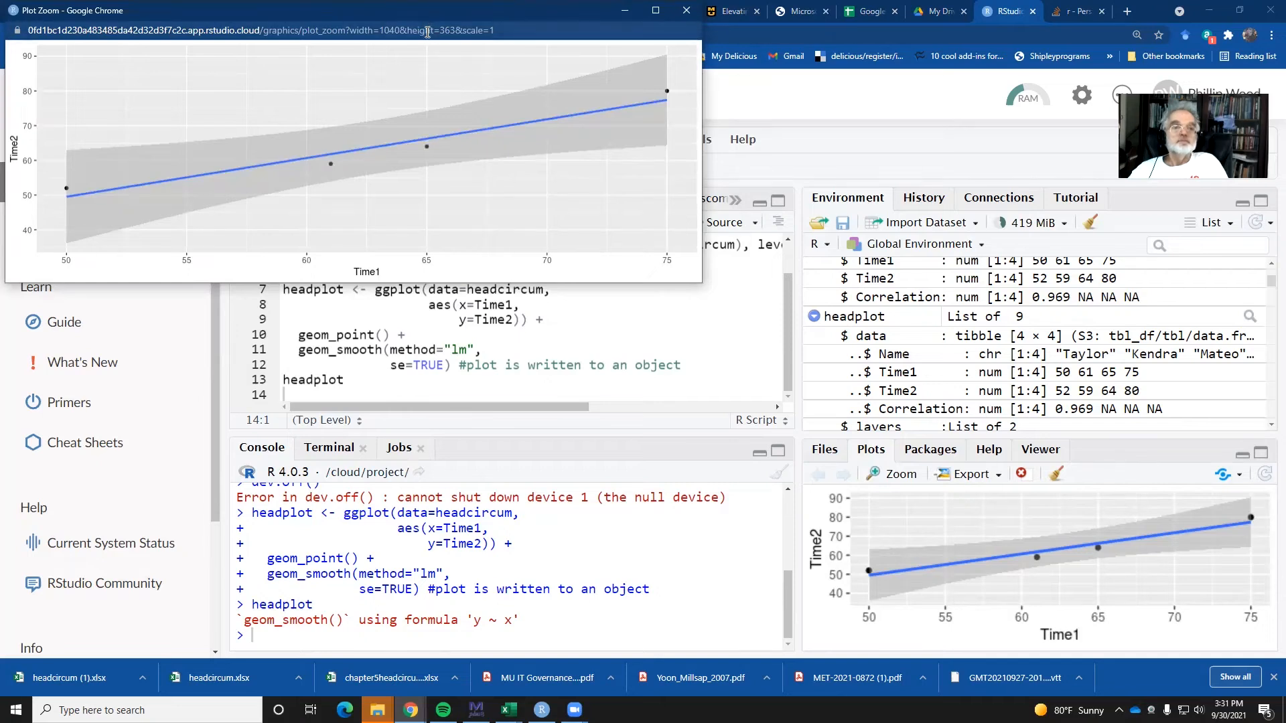
{"action": "left_click_drag", "start_coordinate": [424, 32], "coordinate": [442, 59]}
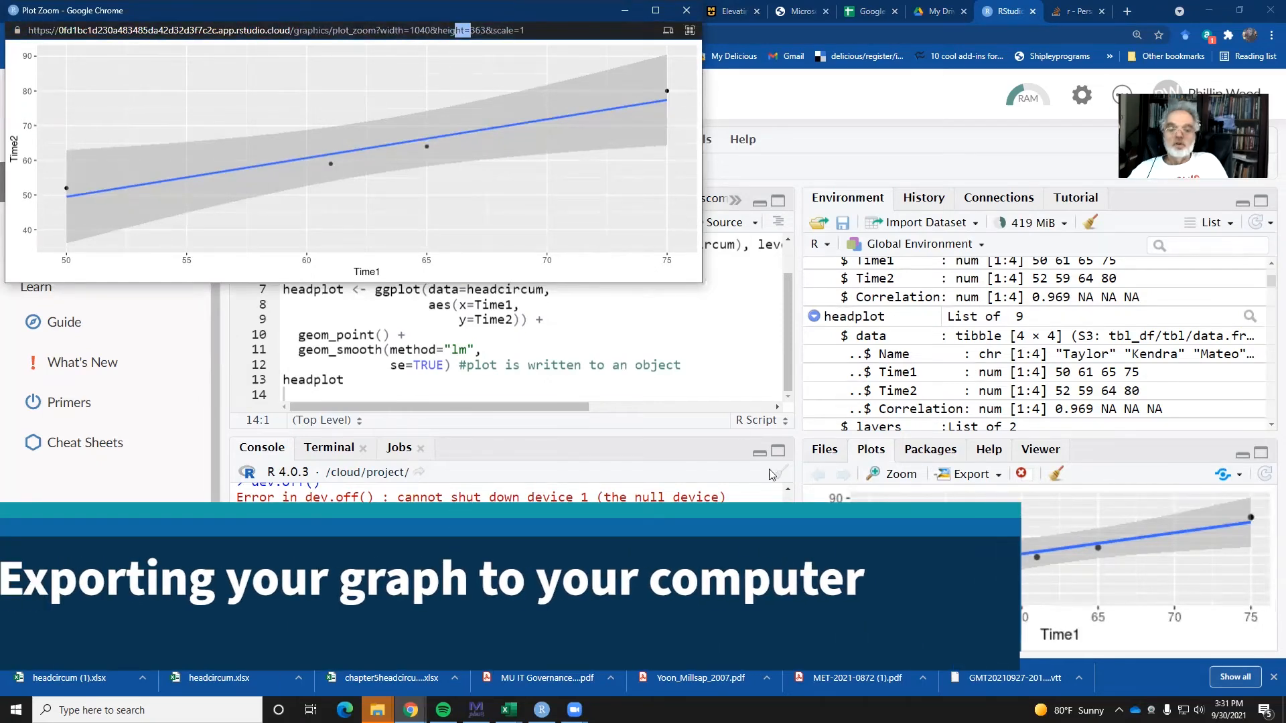
Save the plot as a PNG image named Chapter6plot in /cloud/project.
{"action": "left_click", "coordinate": [999, 478]}
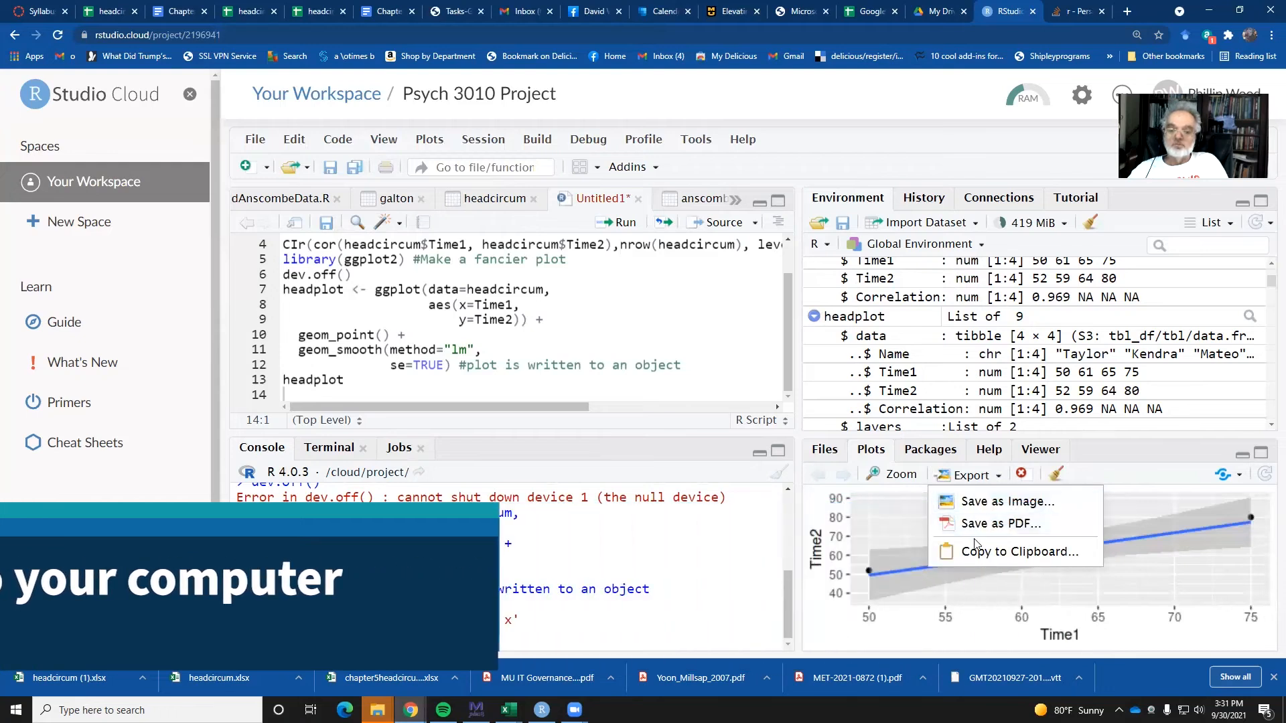
{"action": "left_click", "coordinate": [979, 502]}
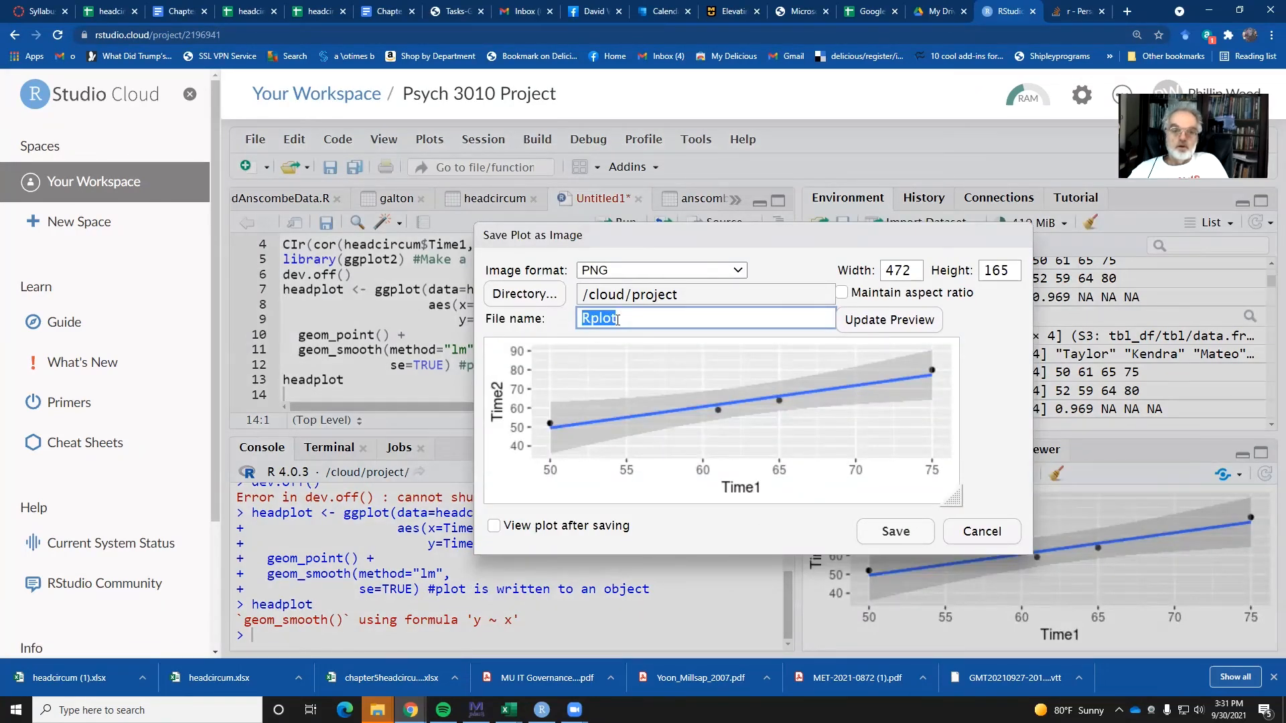
{"action": "type", "text": "Chap"}
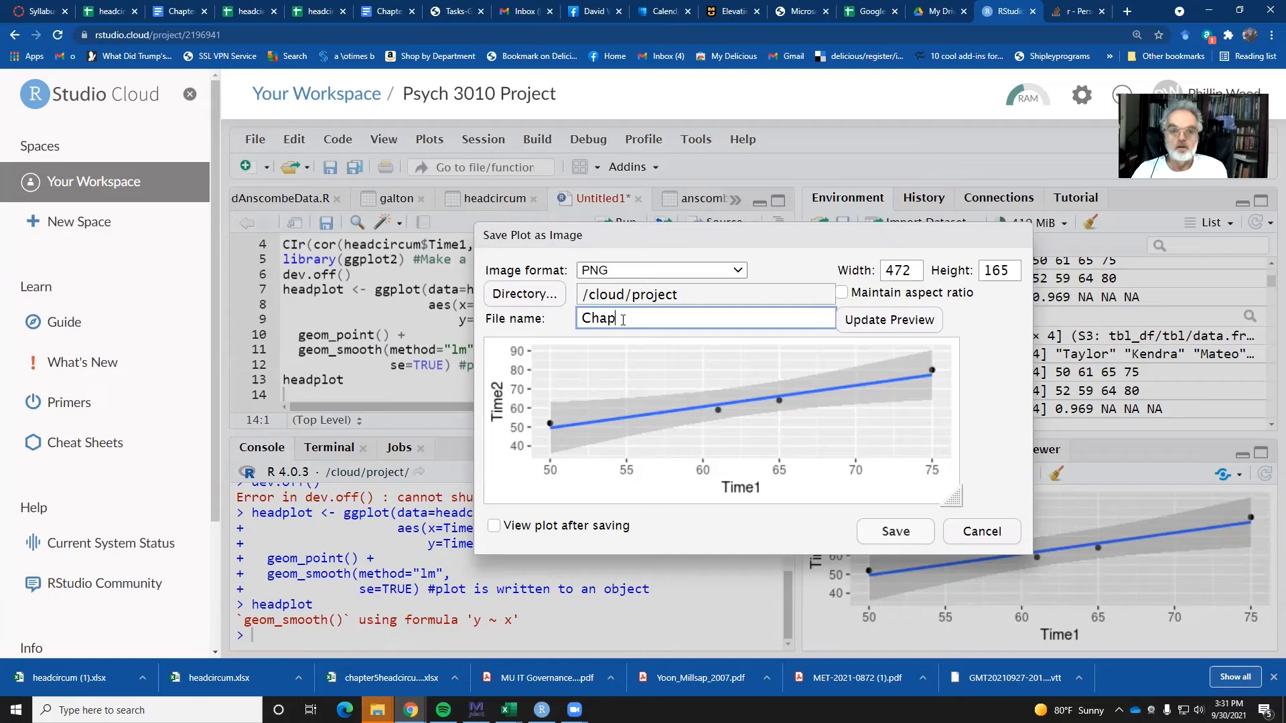
{"action": "type", "text": "ter6ploty"}
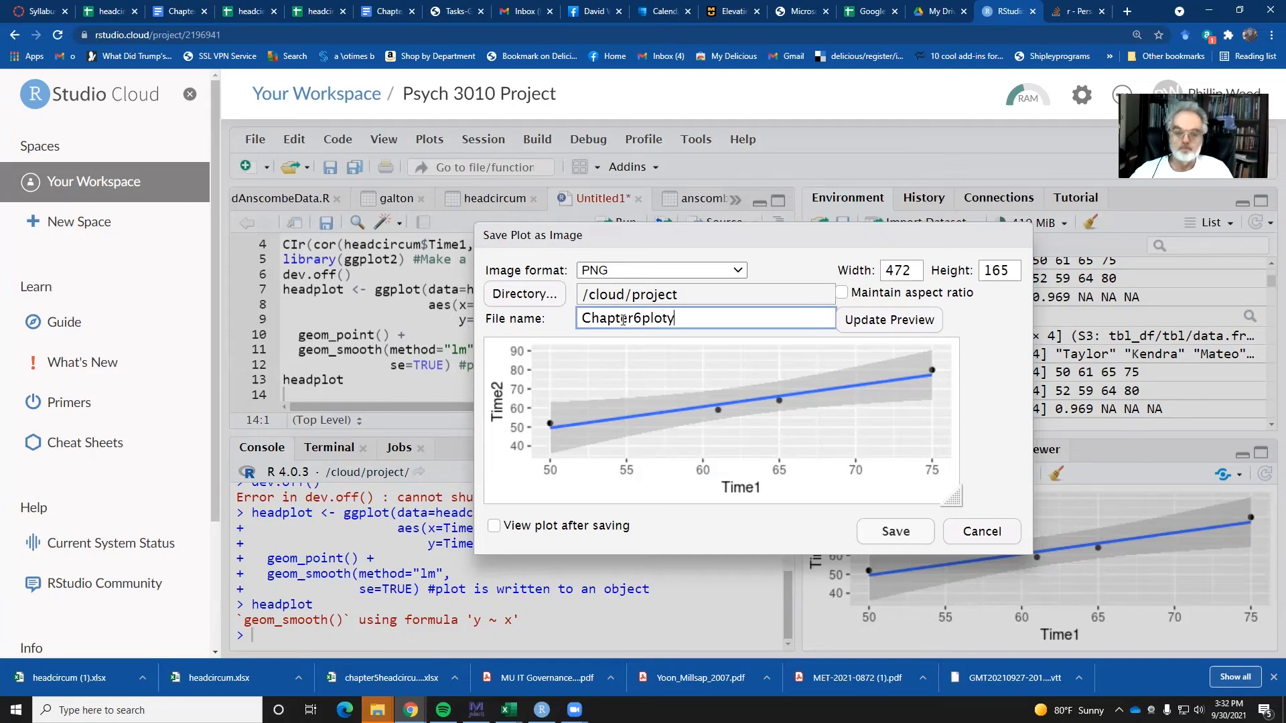
{"action": "key", "text": "BackSpace"}
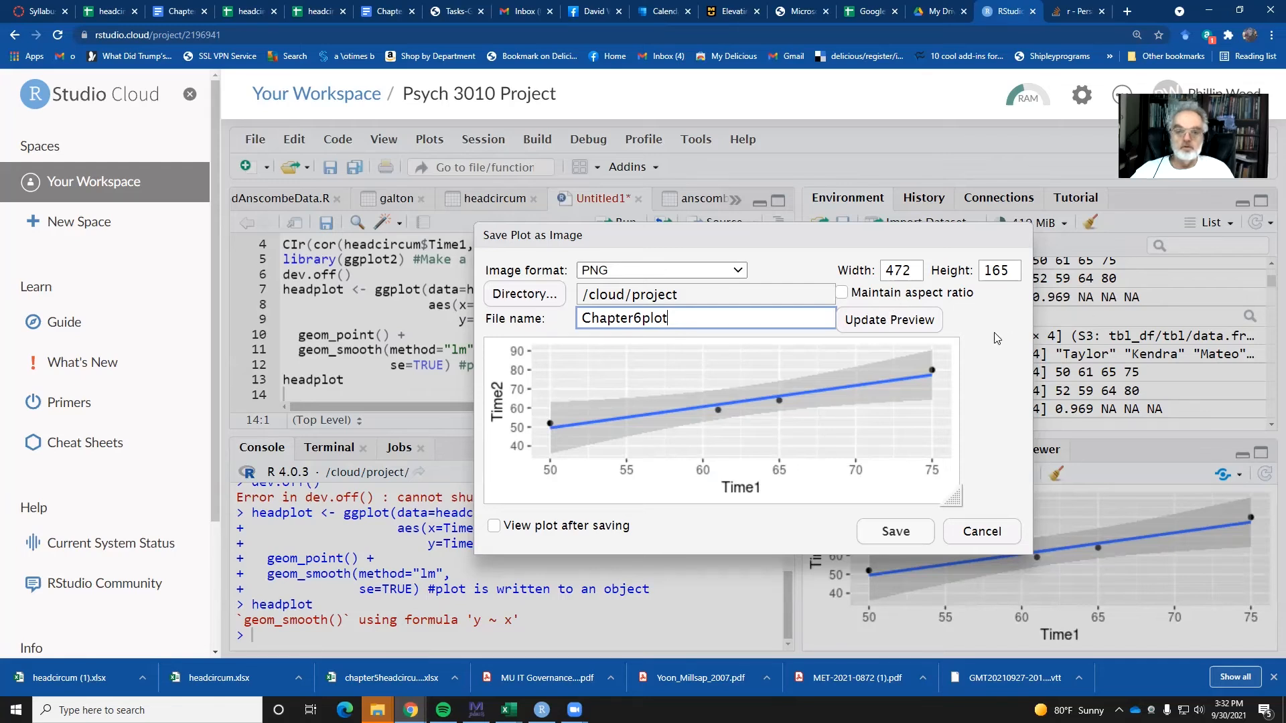
{"action": "left_click", "coordinate": [903, 535]}
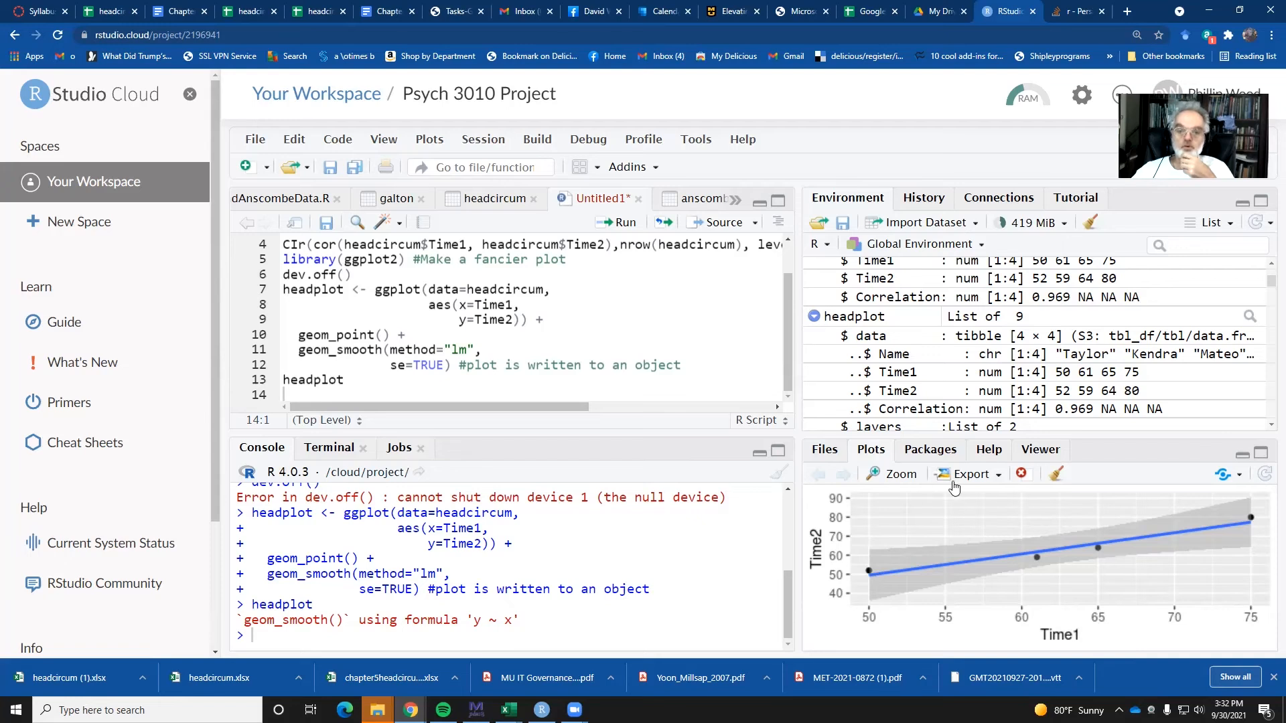
Export Chapter6Plot.png from the project files and download it to the computer under the same name.
{"action": "left_click", "coordinate": [997, 478]}
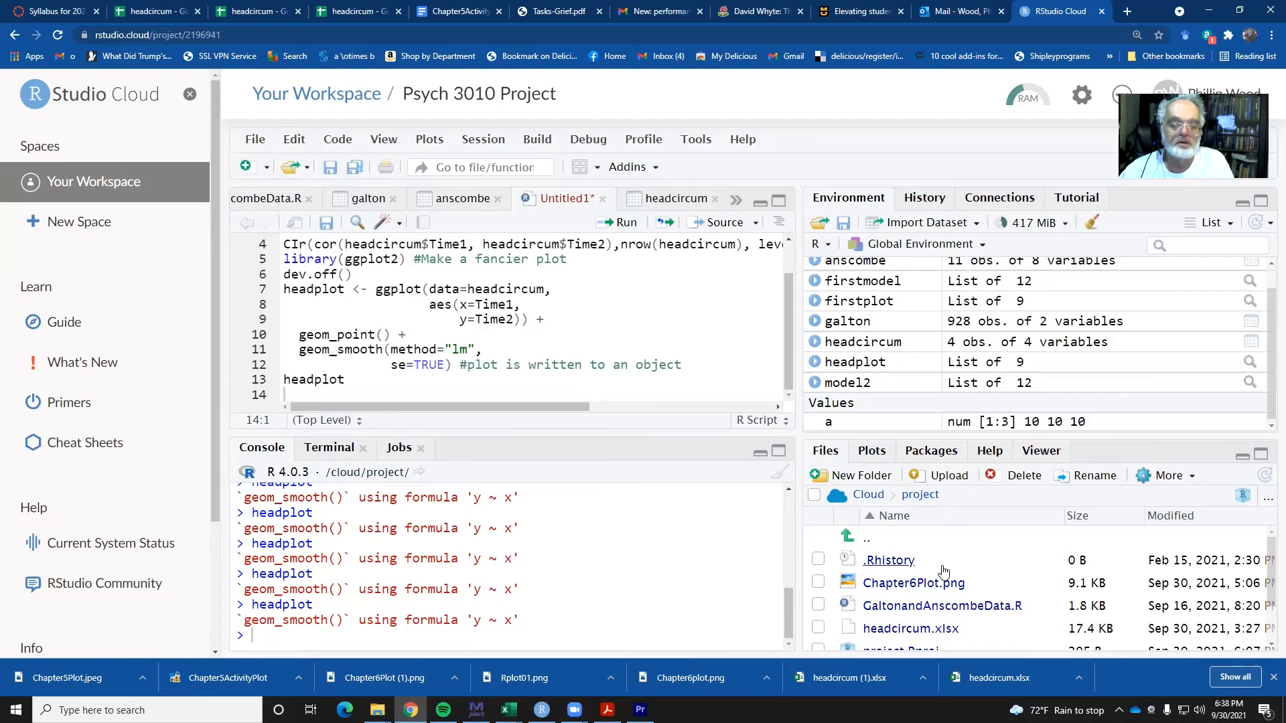
{"action": "left_click", "coordinate": [818, 582]}
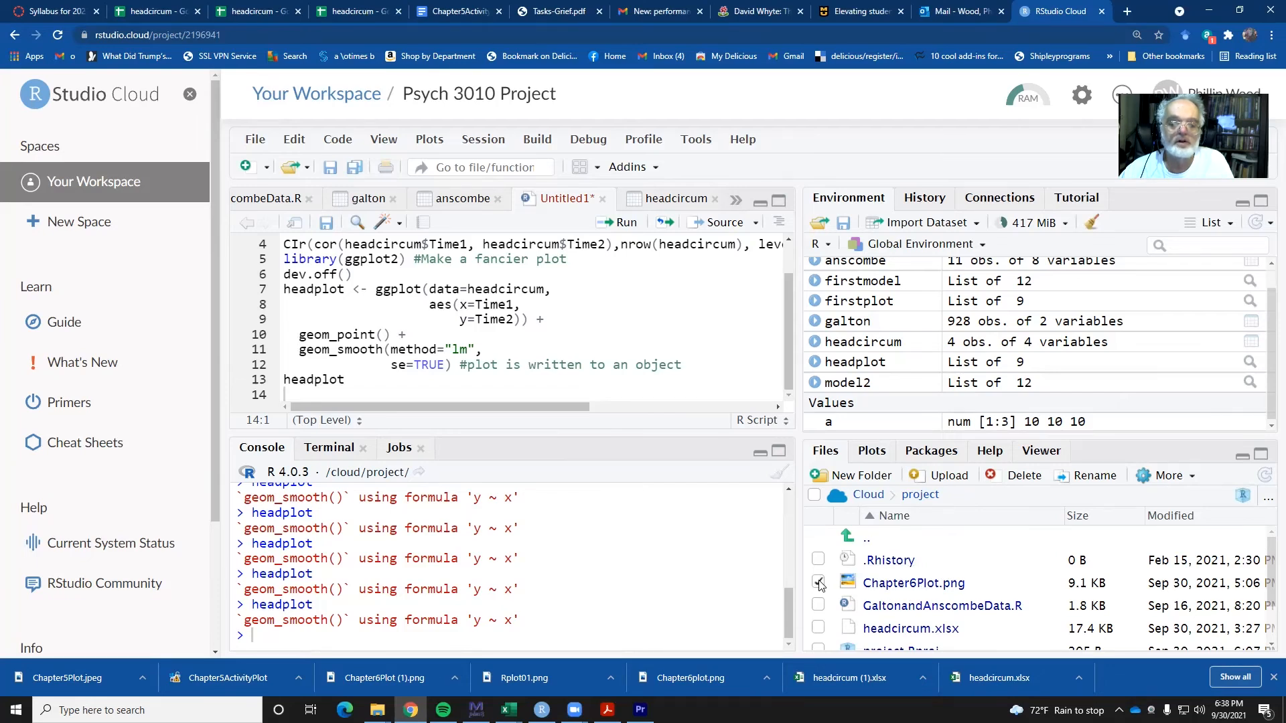
{"action": "left_click", "coordinate": [1163, 475]}
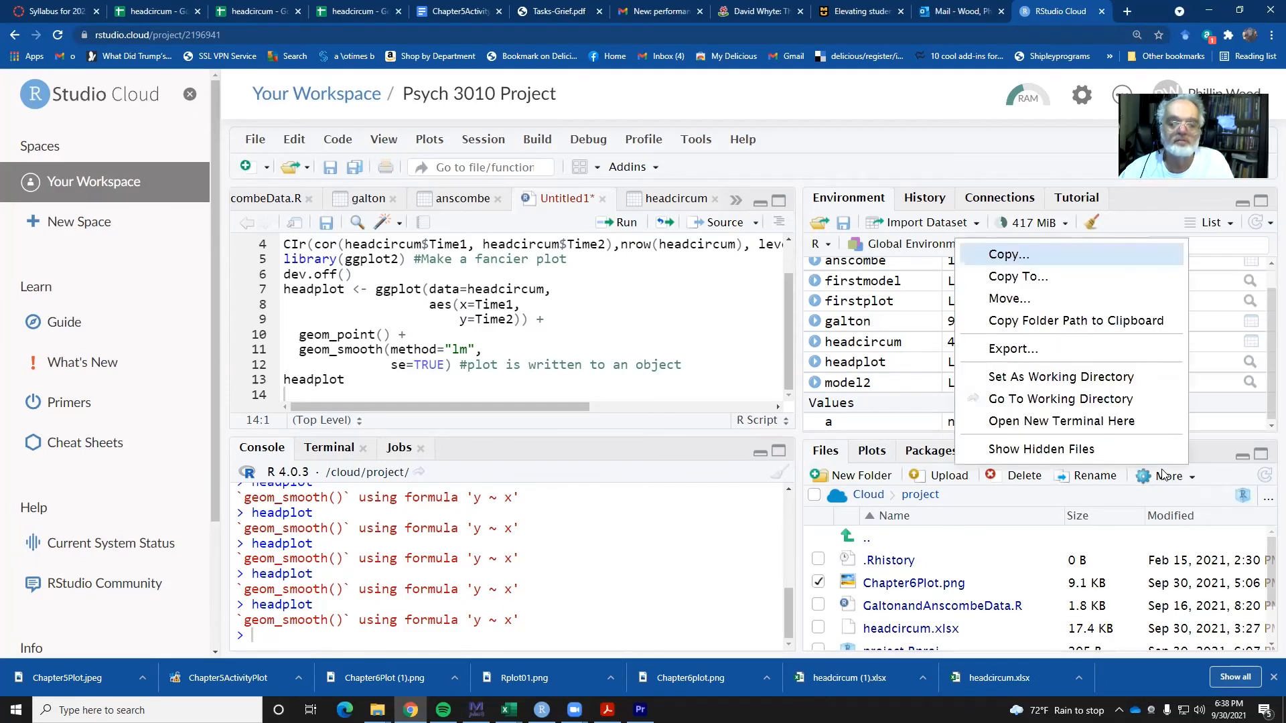
{"action": "left_click", "coordinate": [1069, 347]}
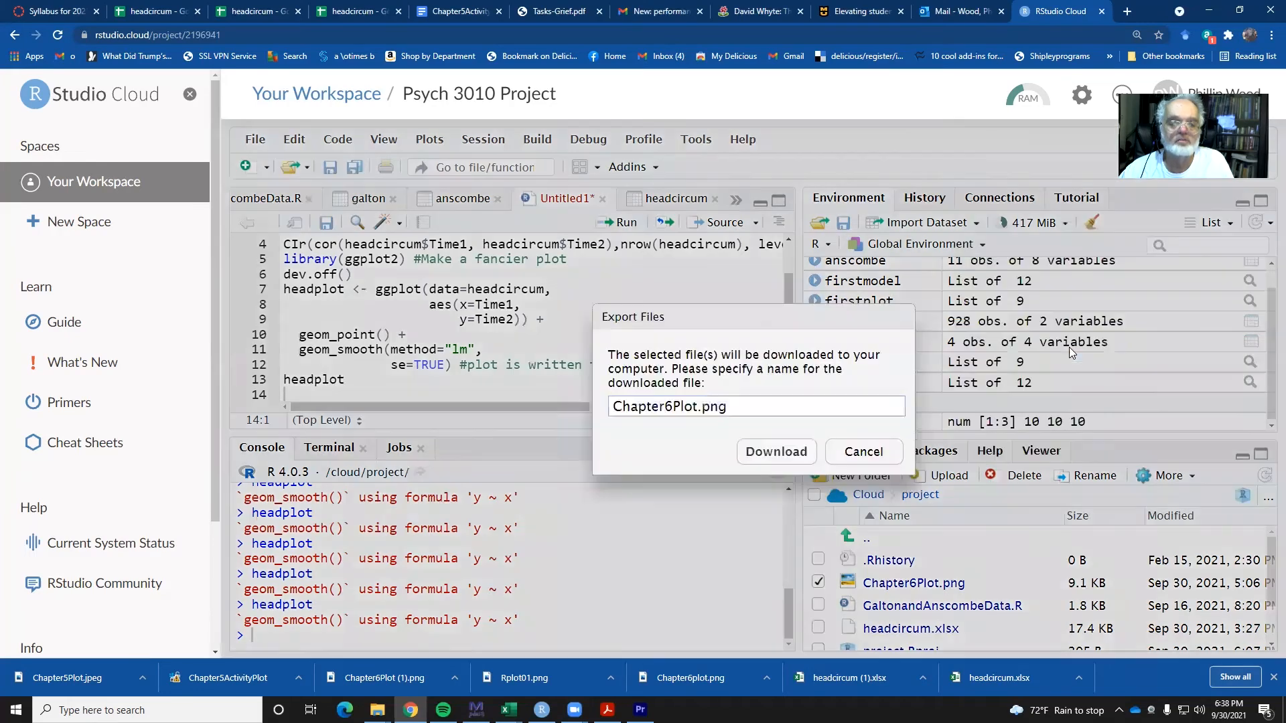
{"action": "left_click", "coordinate": [753, 410]}
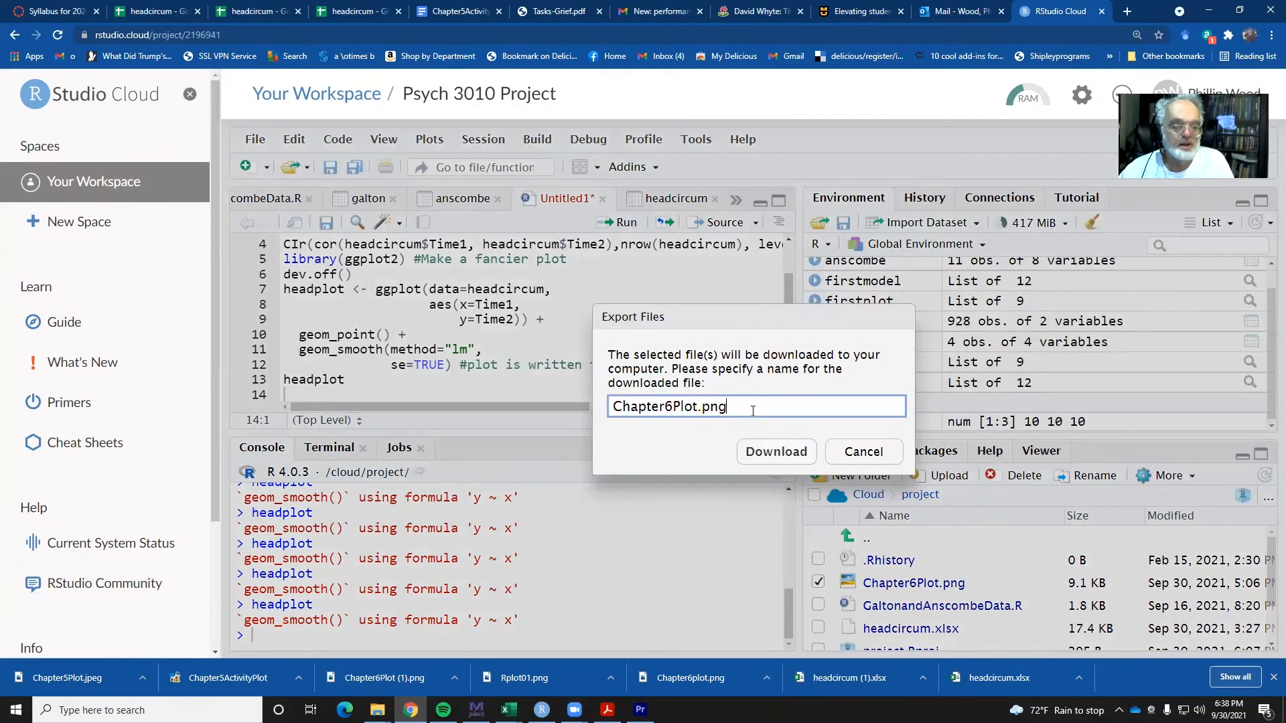
{"action": "left_click", "coordinate": [777, 452]}
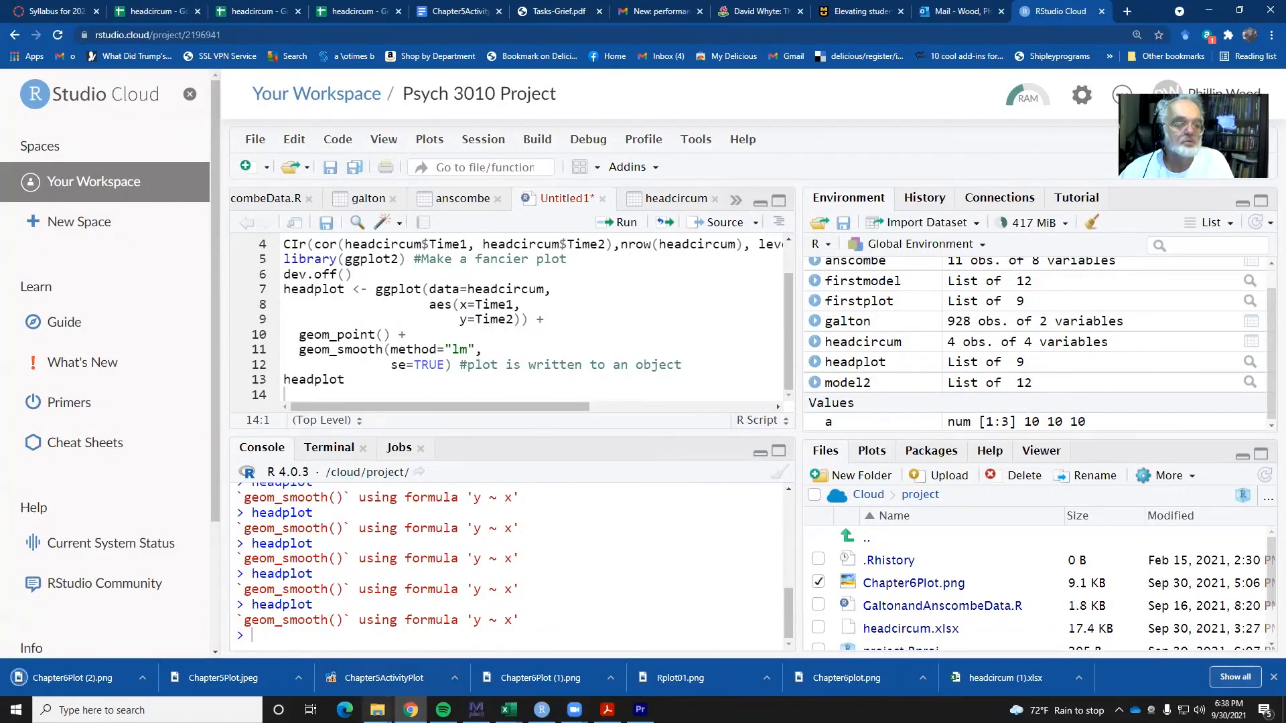
Switch to File Explorer and check the Downloads folder inside Documents for the exported plot.
{"action": "left_click", "coordinate": [377, 710]}
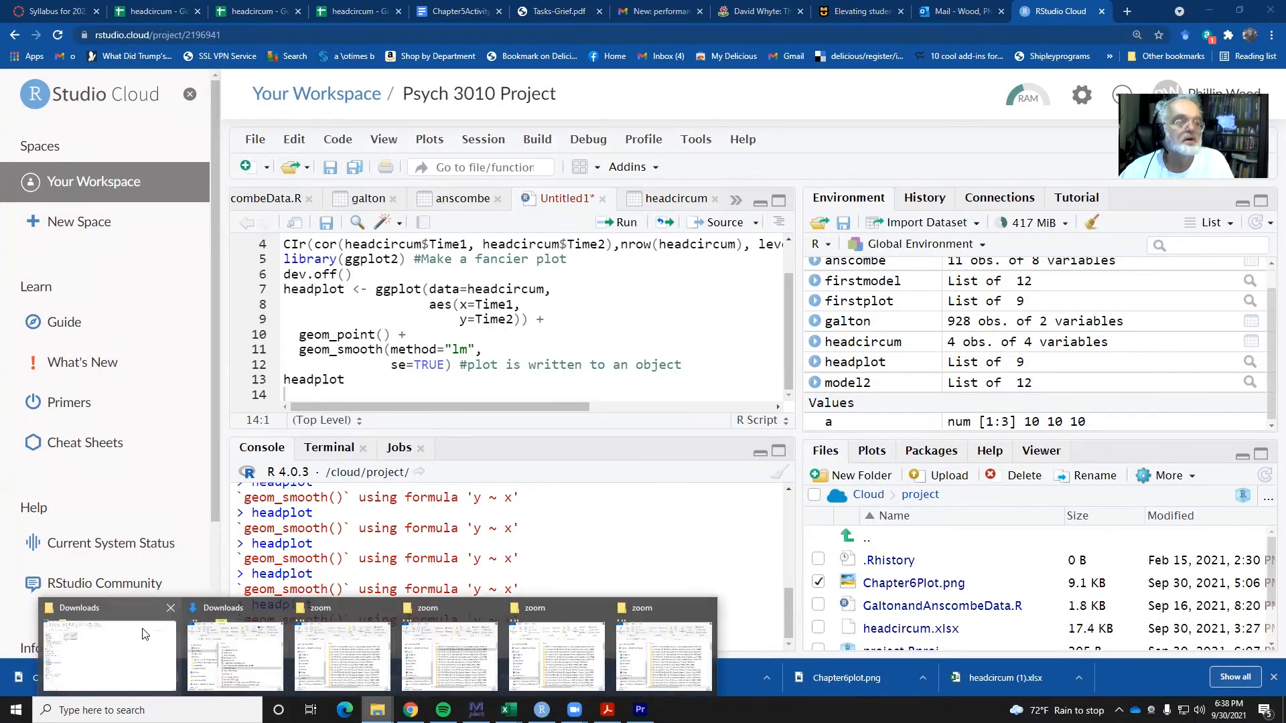
{"action": "left_click", "coordinate": [144, 636]}
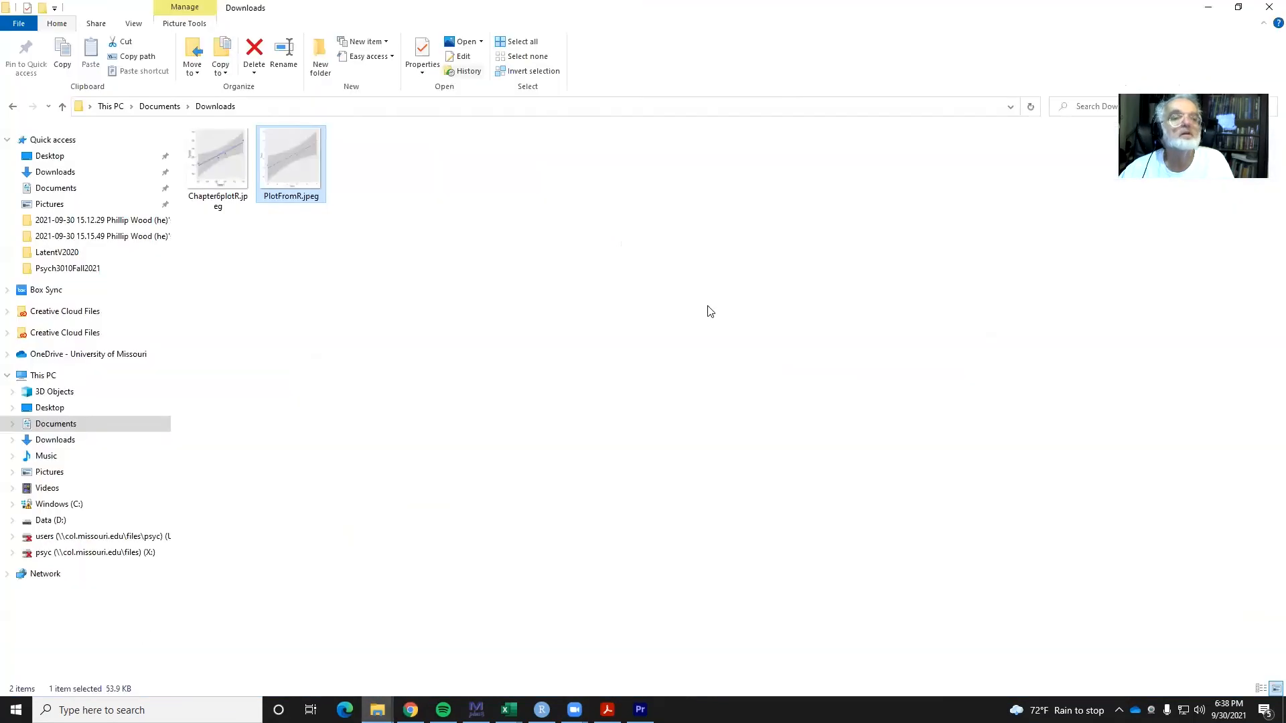
{"action": "left_click", "coordinate": [158, 107]}
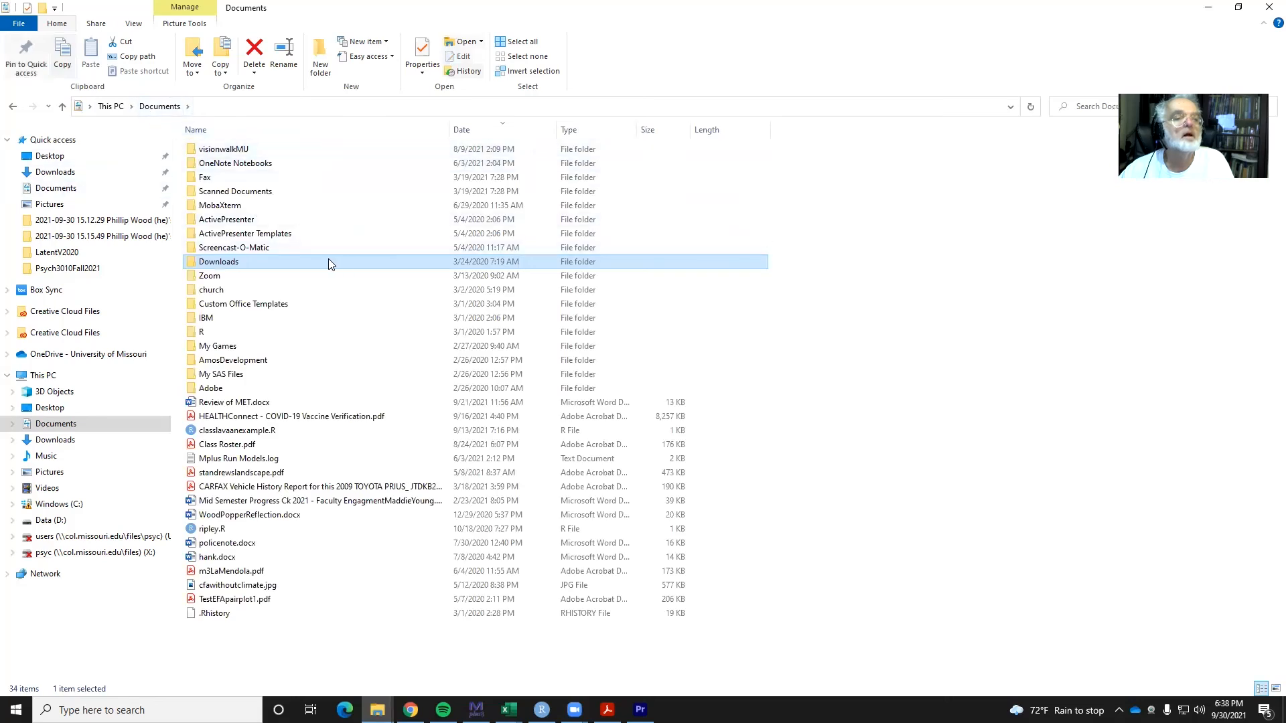
{"action": "double_click", "coordinate": [308, 262]}
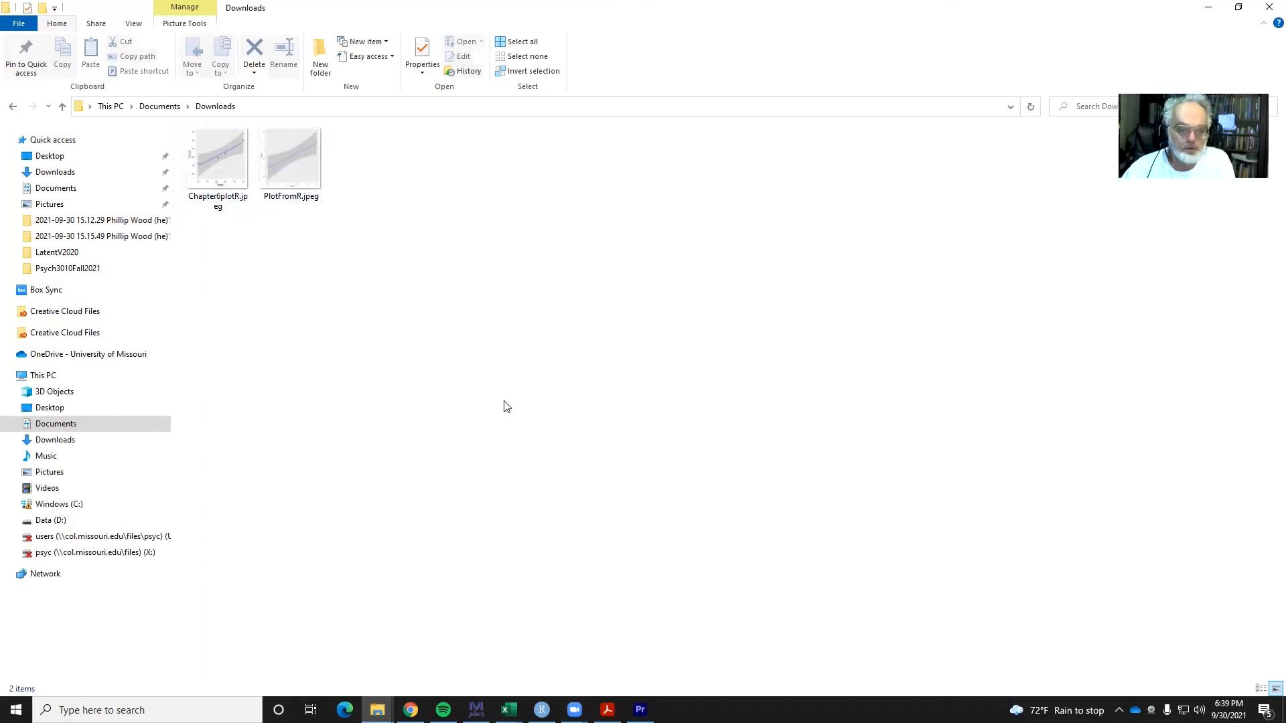
Switch to the Chapter5Activity document in Google Docs and delete the existing regression plot image under worksheet item 3.
{"action": "left_click", "coordinate": [410, 710]}
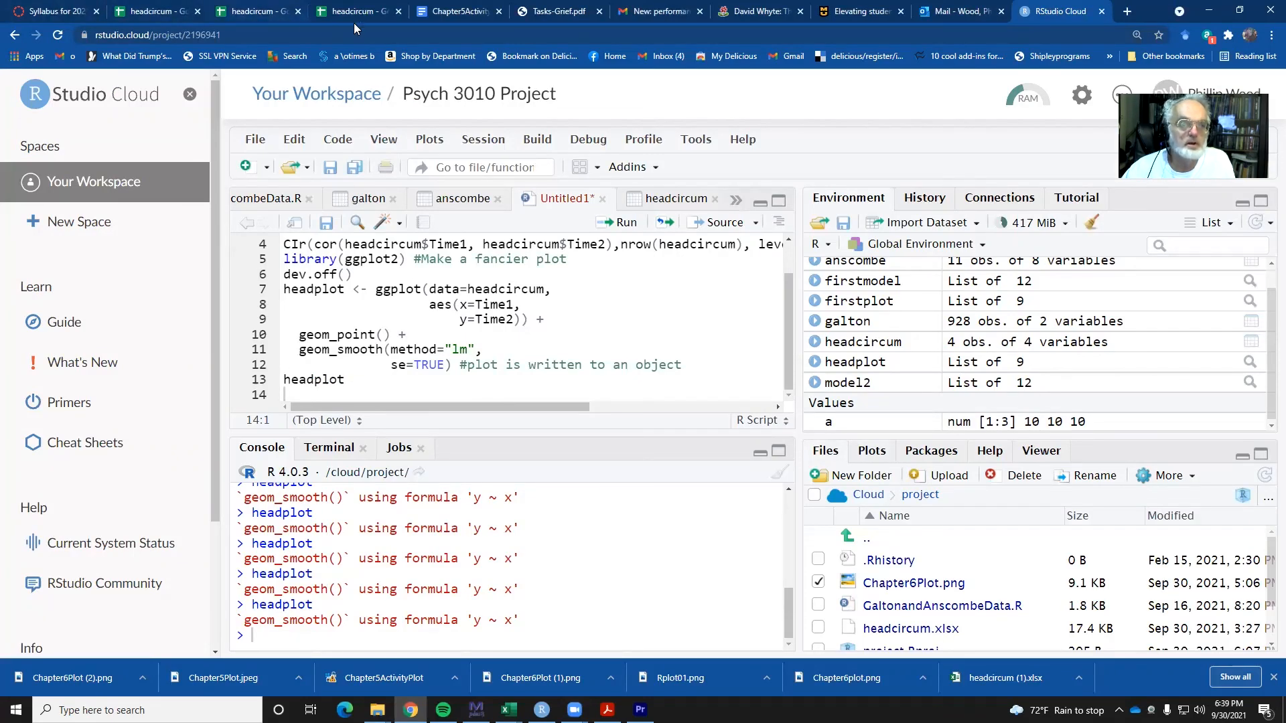
{"action": "left_click", "coordinate": [440, 14]}
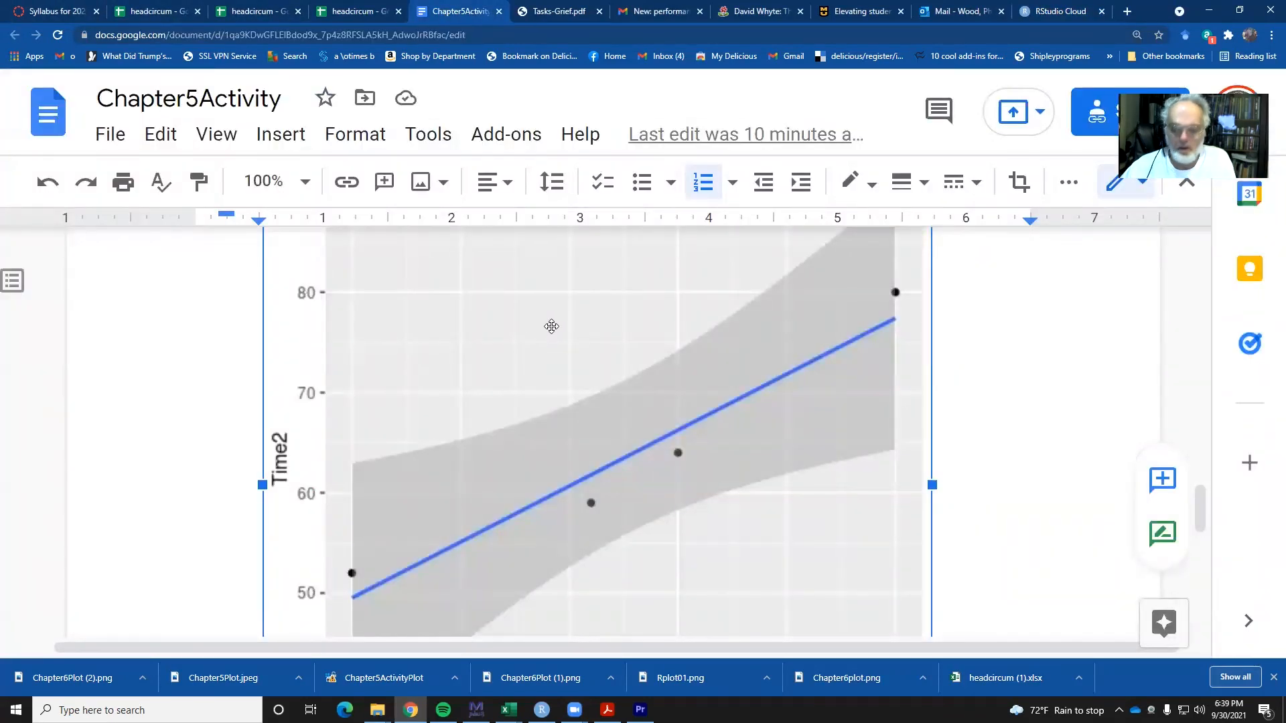
{"action": "key", "text": "Delete"}
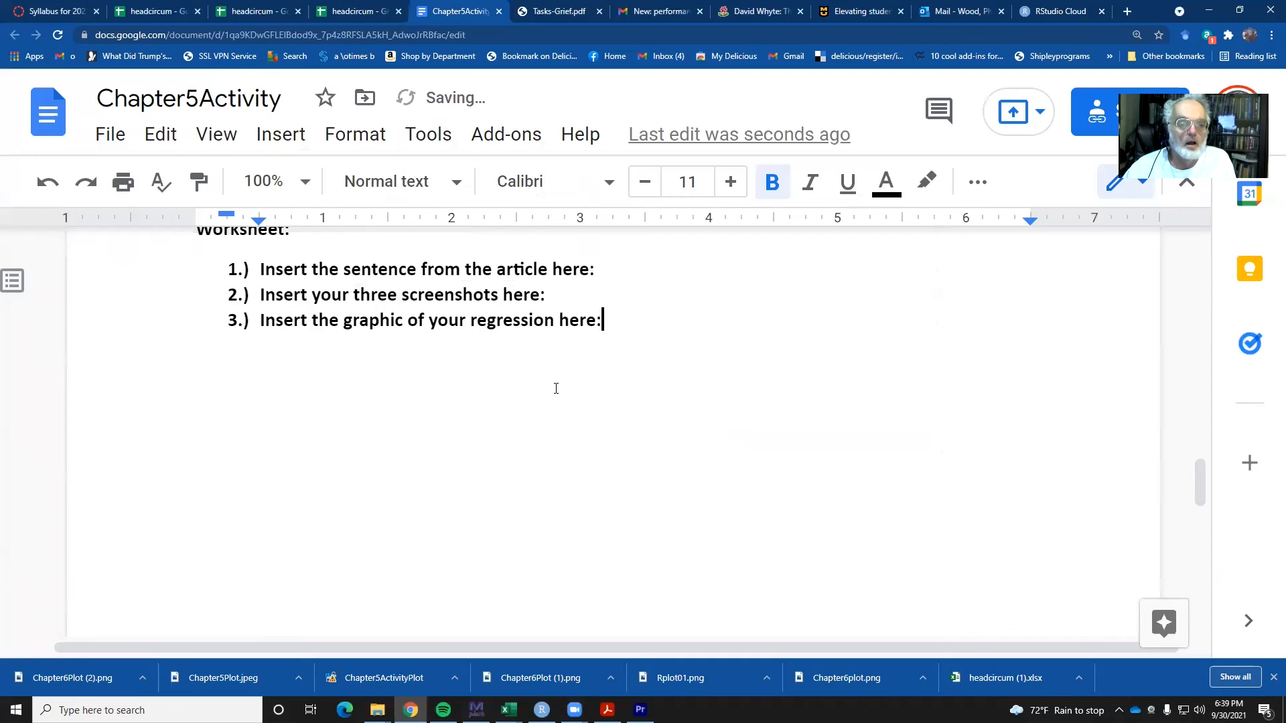
{"action": "scroll", "coordinate": [556, 389], "scroll_direction": "up", "scroll_amount": 4}
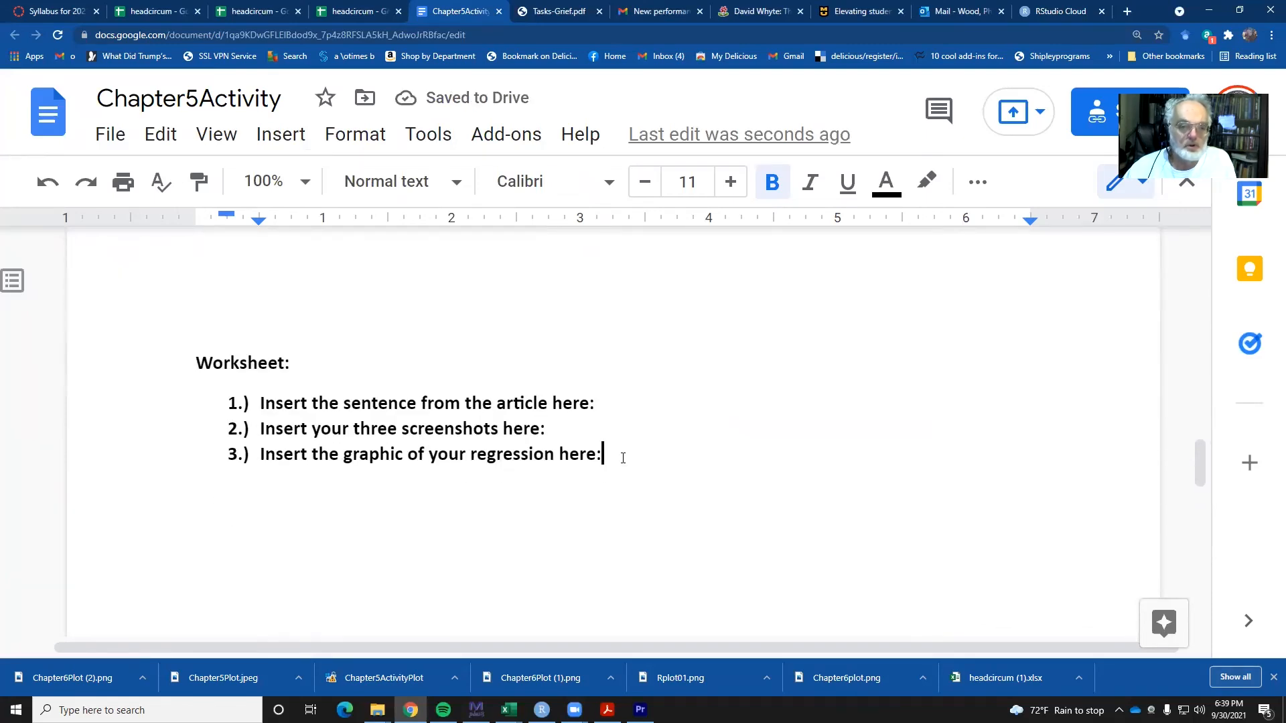
Insert the exported regression plot image from the computer's Downloads folder after "Insert the graphic of your regression here:".
{"action": "left_click", "coordinate": [281, 138]}
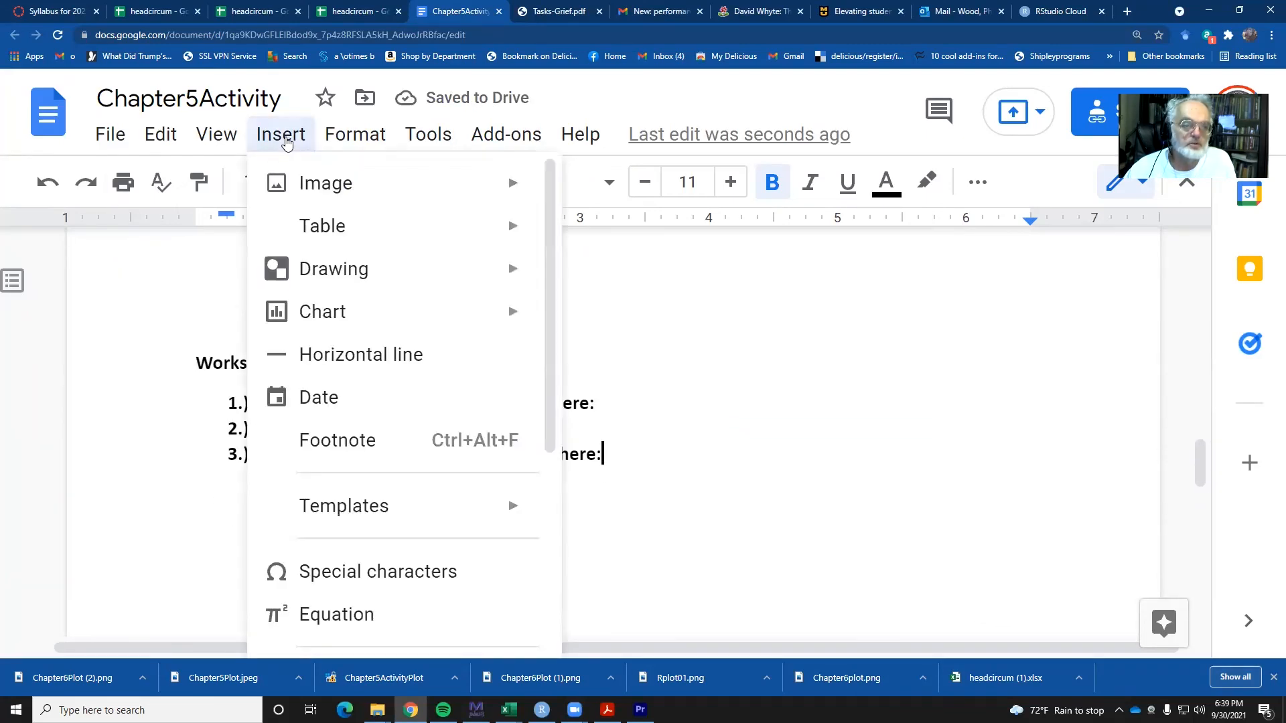
{"action": "mouse_move", "coordinate": [290, 182]}
{"action": "left_click", "coordinate": [707, 193]}
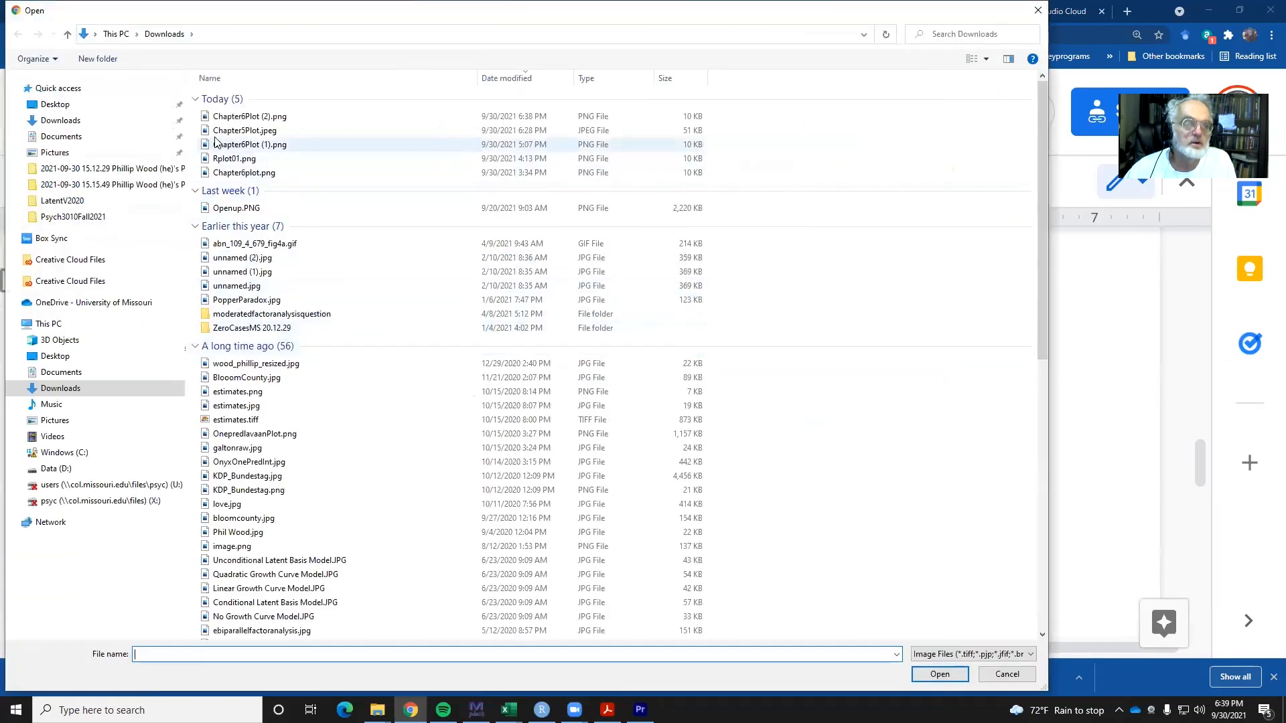
{"action": "double_click", "coordinate": [239, 136]}
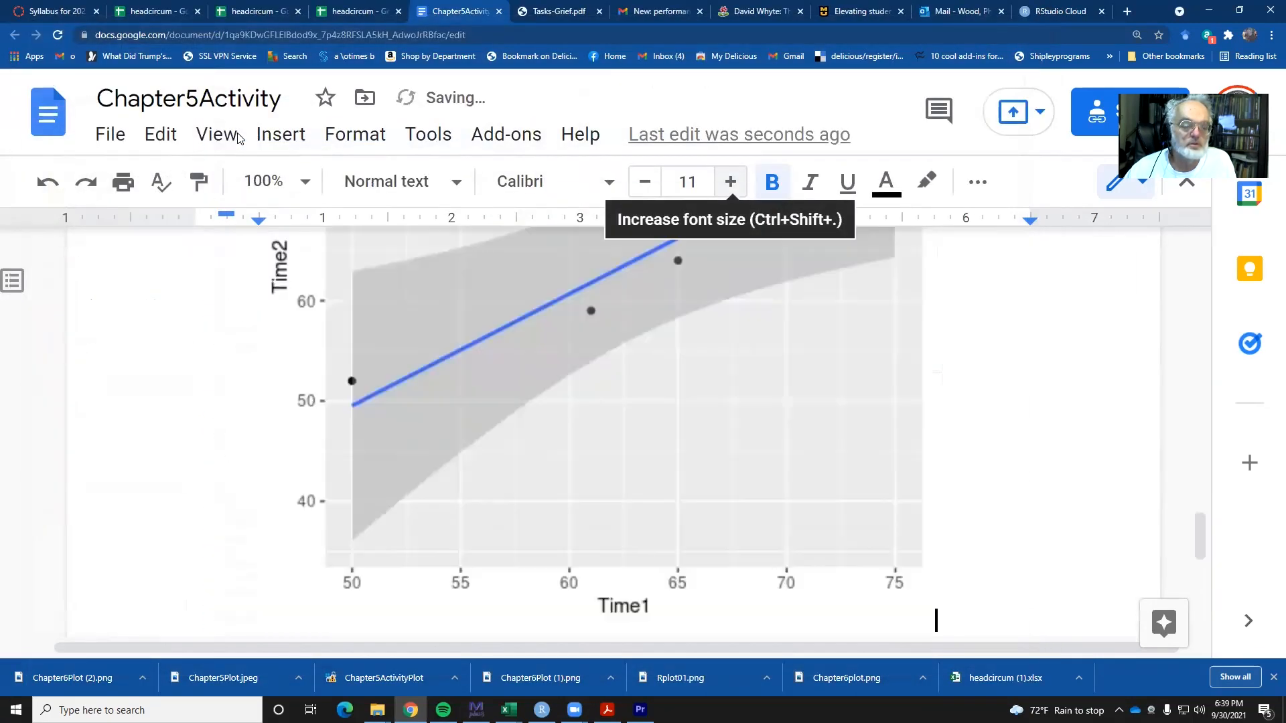
{"action": "scroll", "coordinate": [556, 411], "scroll_direction": "up", "scroll_amount": 5}
{"action": "scroll", "coordinate": [556, 411], "scroll_direction": "up", "scroll_amount": 3}
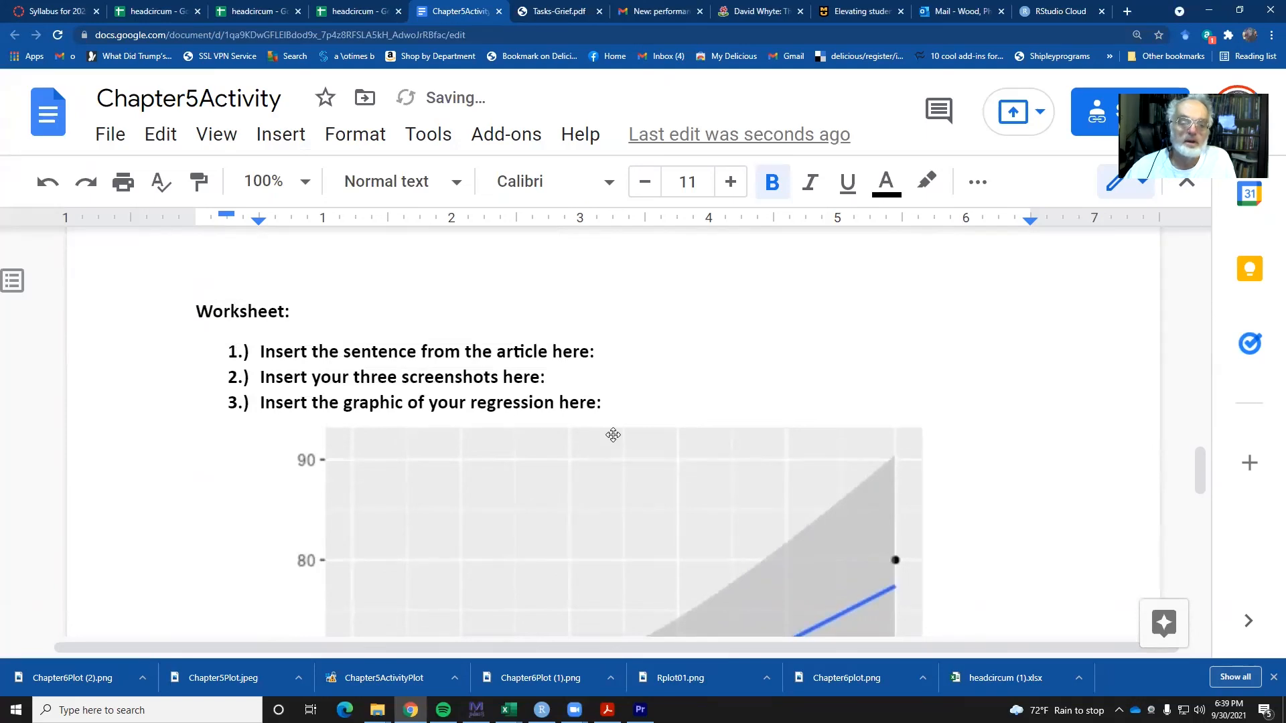
Select the newly inserted regression plot image beneath worksheet item 3.
{"action": "scroll", "coordinate": [611, 433], "scroll_direction": "down", "scroll_amount": 9}
{"action": "scroll", "coordinate": [634, 402], "scroll_direction": "up", "scroll_amount": 3}
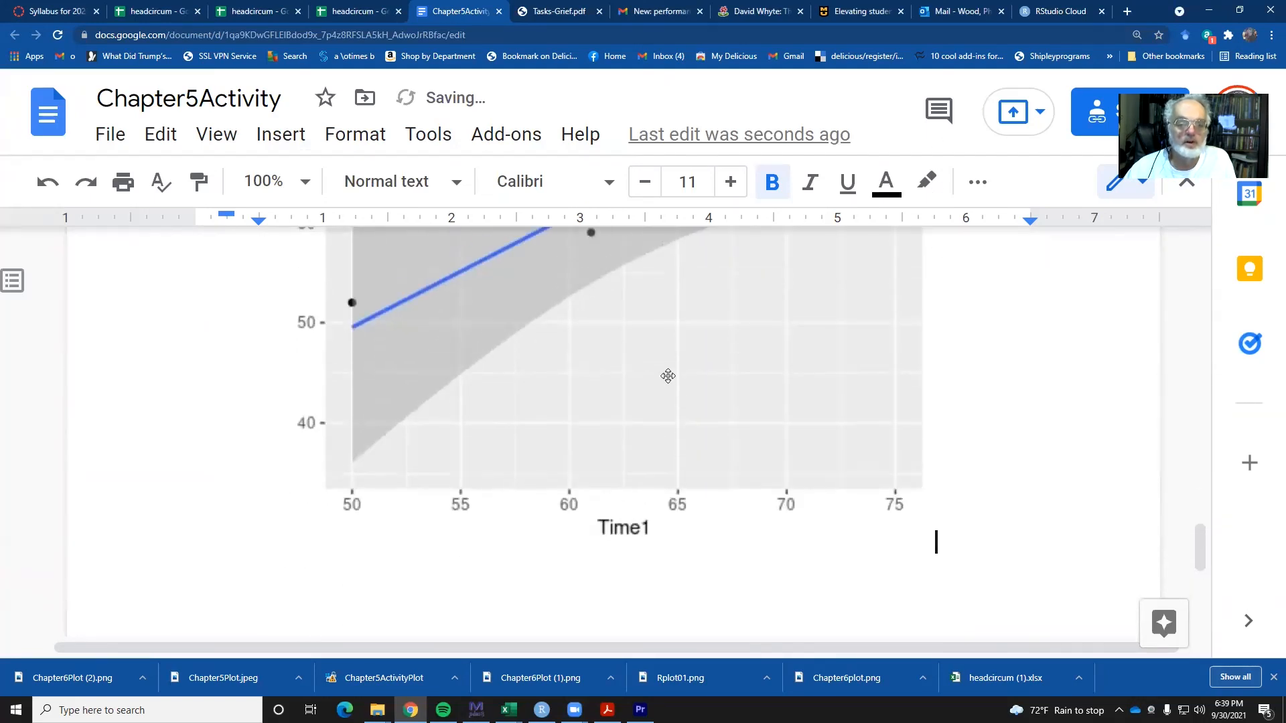
{"action": "left_click", "coordinate": [603, 446]}
{"action": "scroll", "coordinate": [603, 446], "scroll_direction": "down", "scroll_amount": 1}
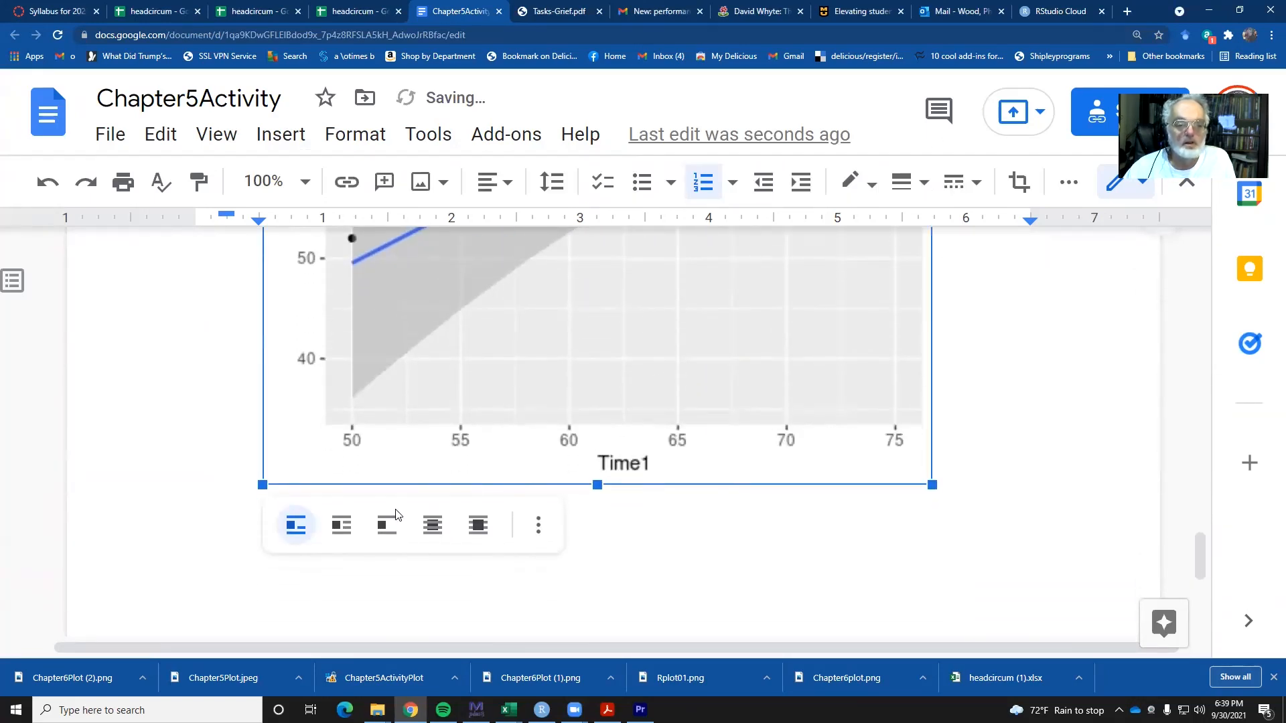